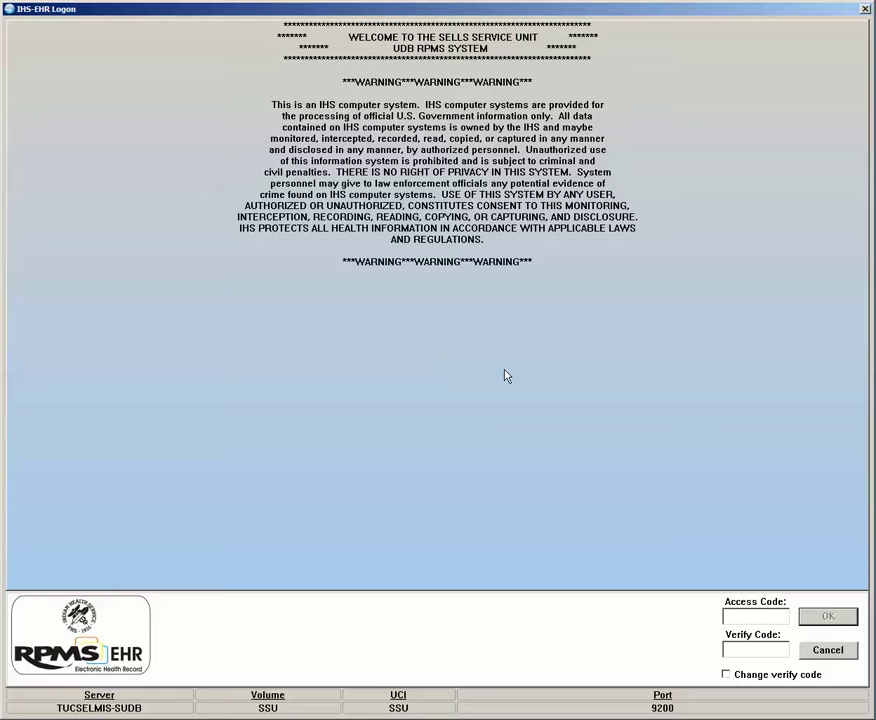
Step: Log on with the access code and verify code, choose the SELLS HOSP (8000) division, and dismiss the load failure notice
text(•••••••••••)
key(Tab)
text(•••••••••••)
key(Return)
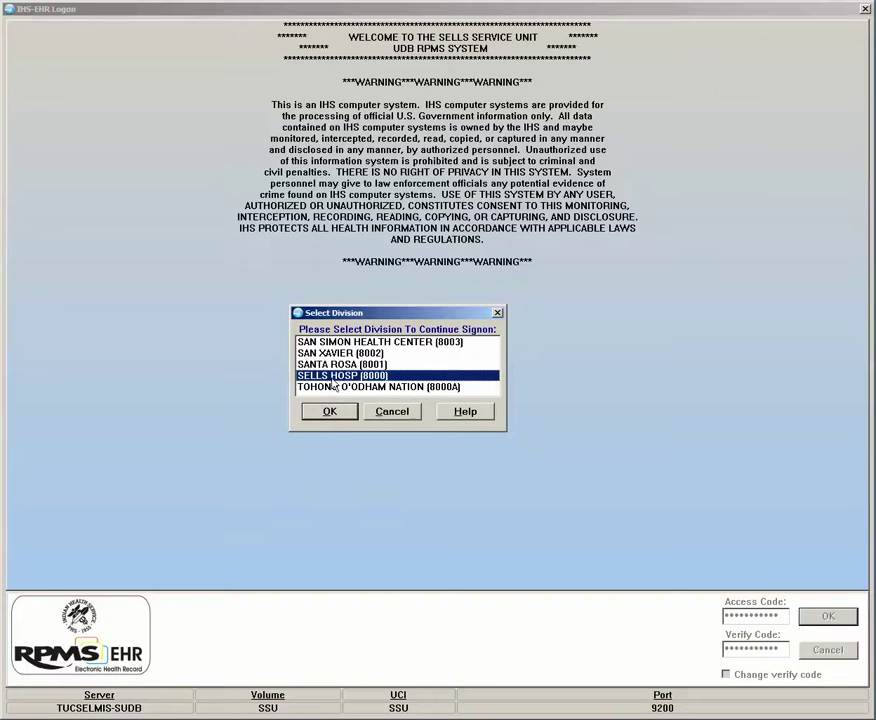
click(329, 412)
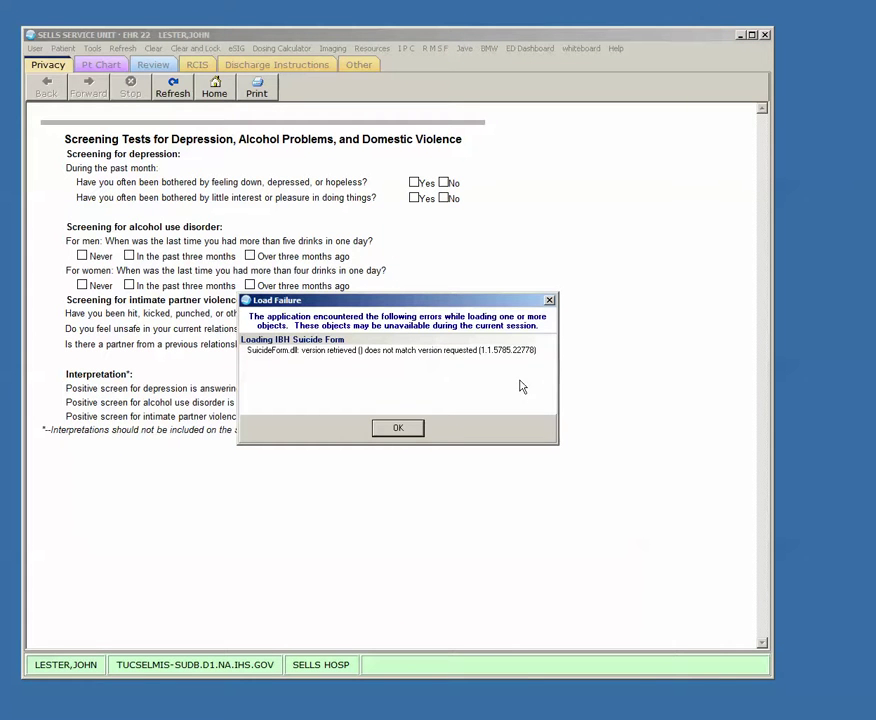
click(398, 428)
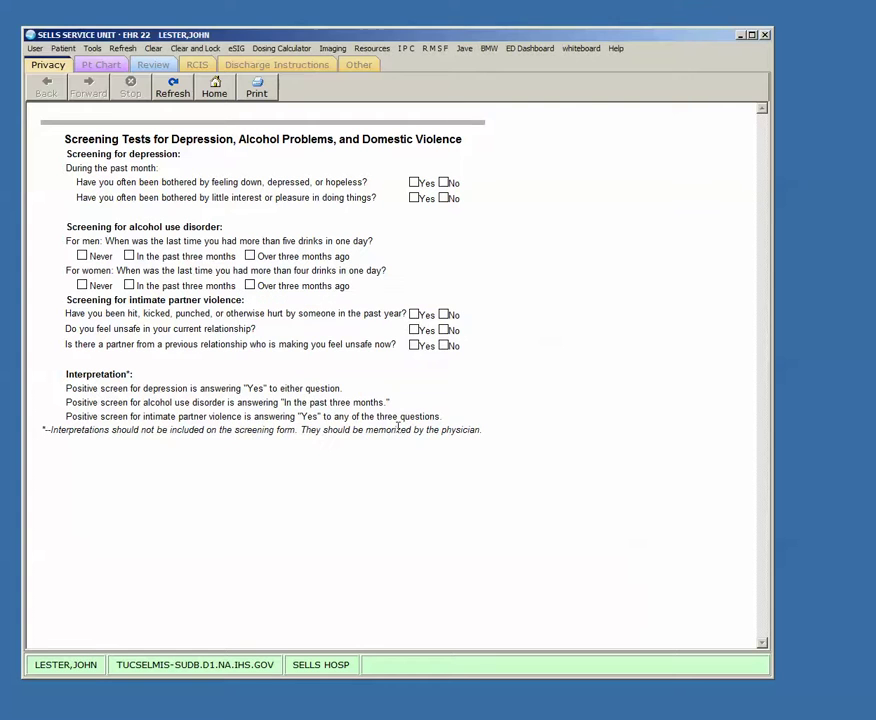
Step: Open the patient chart, select the father record from the demo patient list, and close the patient record flags
click(98, 65)
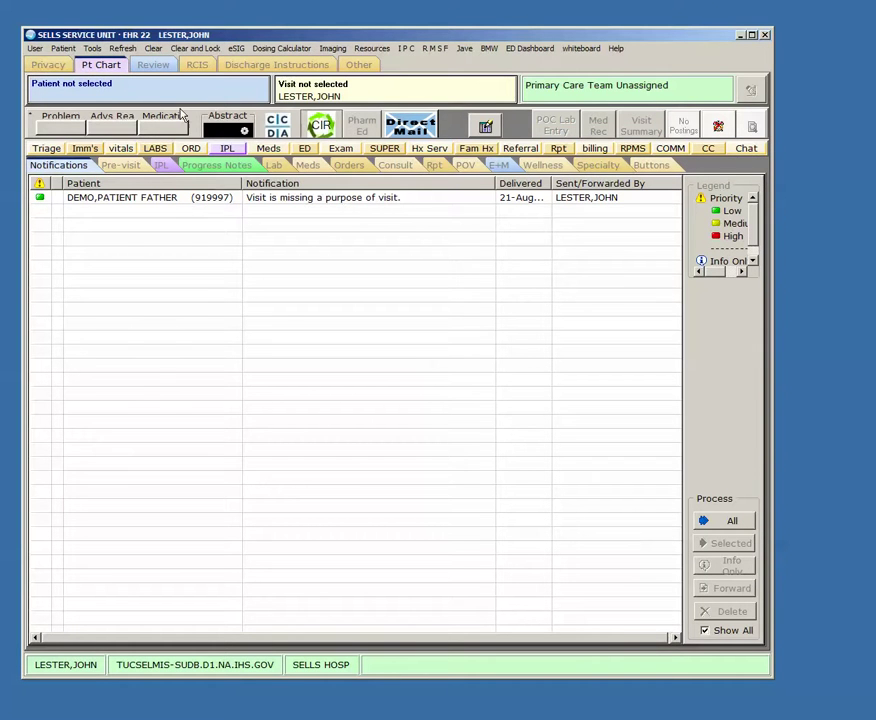
click(100, 91)
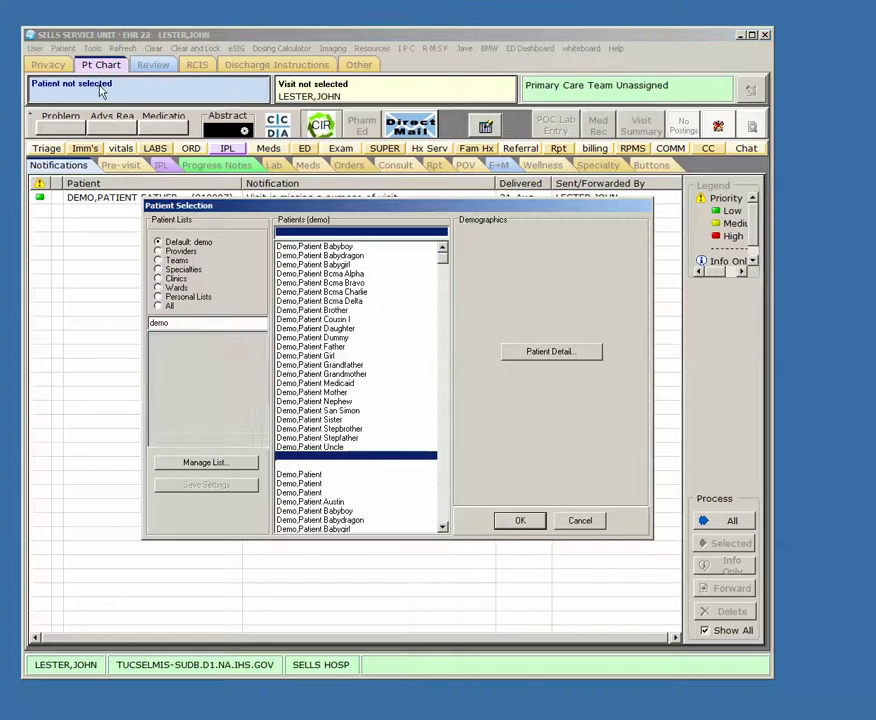
click(334, 347)
click(517, 521)
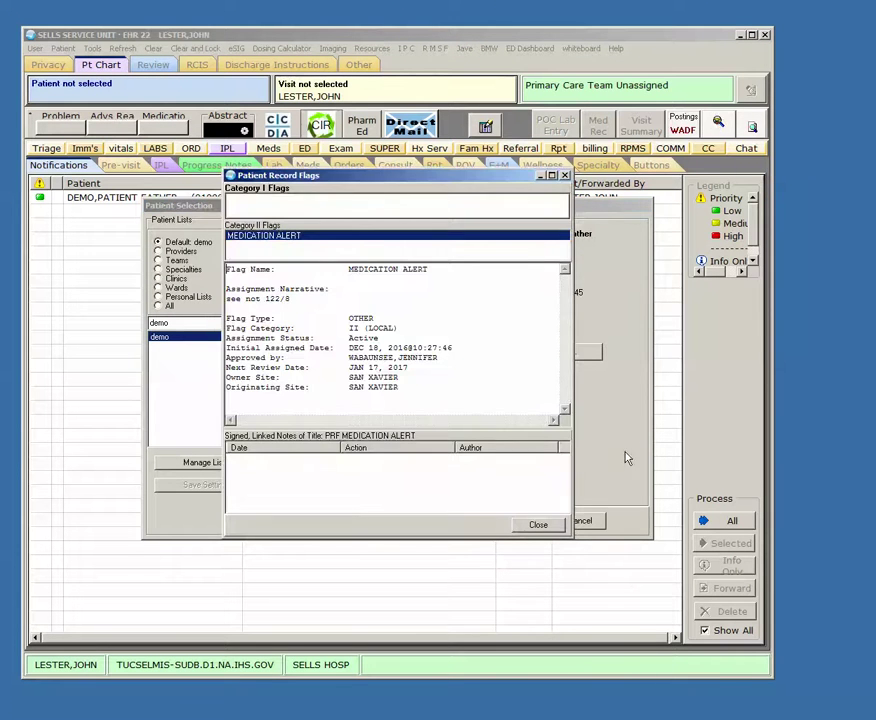
click(535, 525)
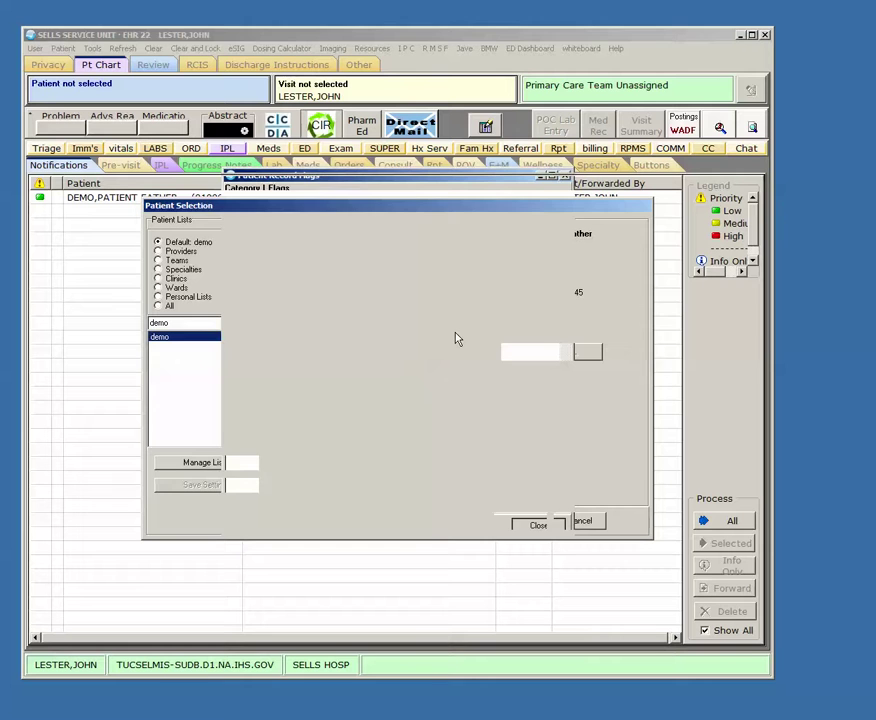
Step: Create a new Ambulatory visit at SE EMERGENCY ROOM with the logged-on provider assigned to the encounter
click(337, 96)
click(399, 271)
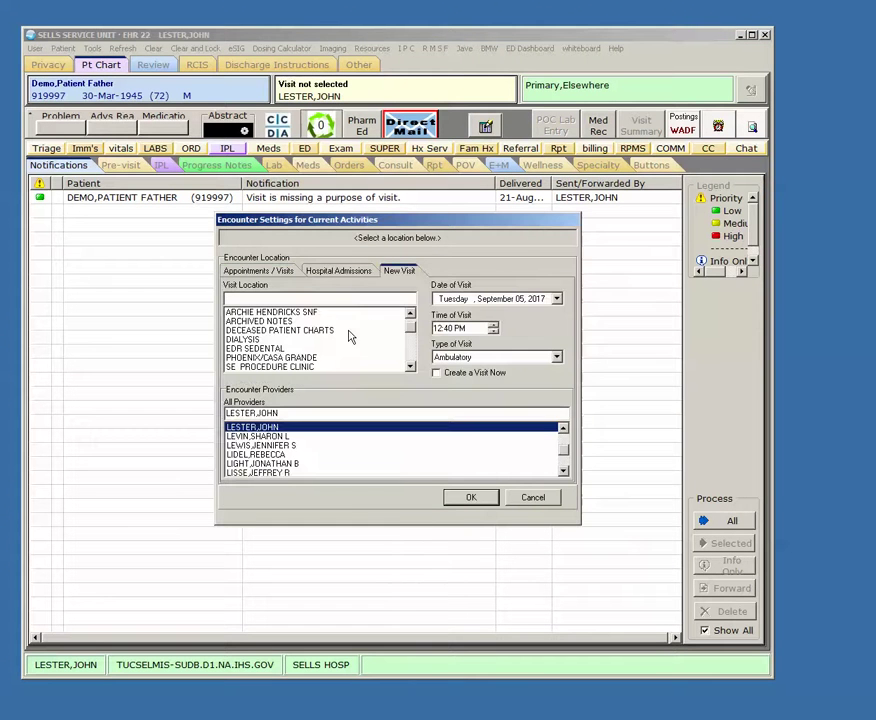
text(se emergency)
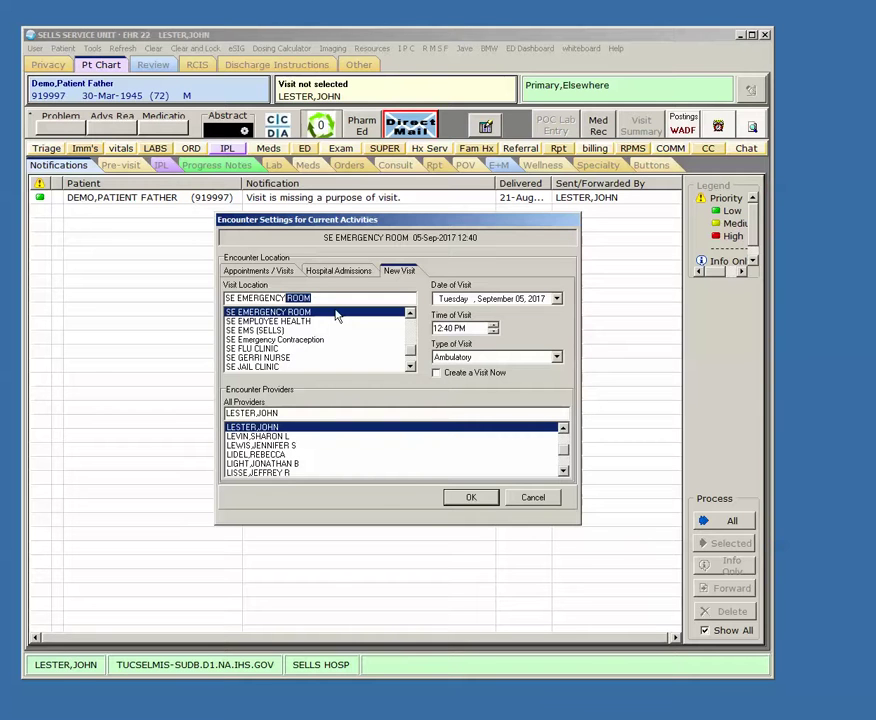
click(436, 372)
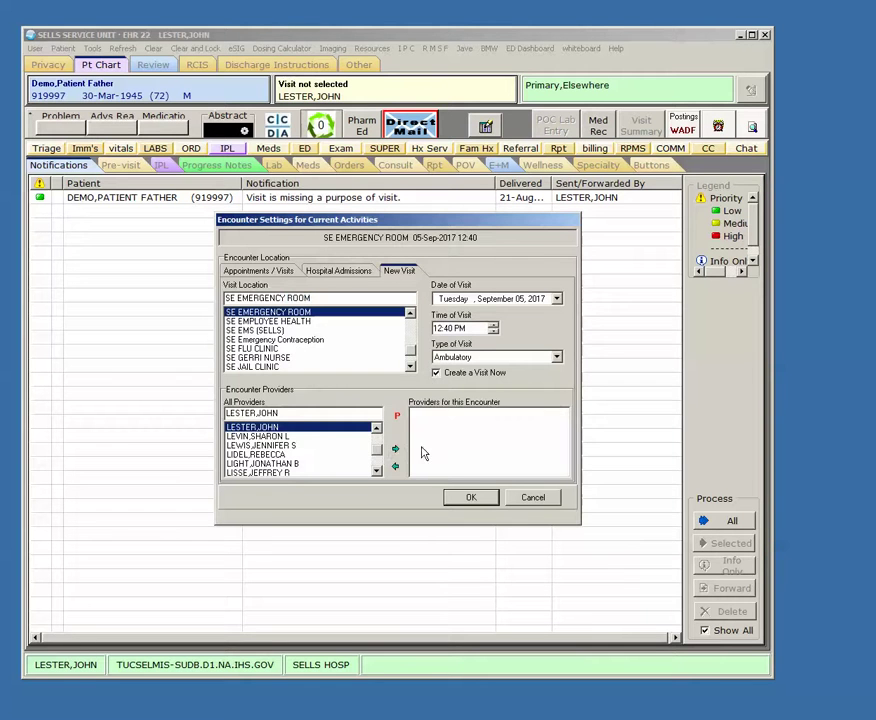
click(397, 449)
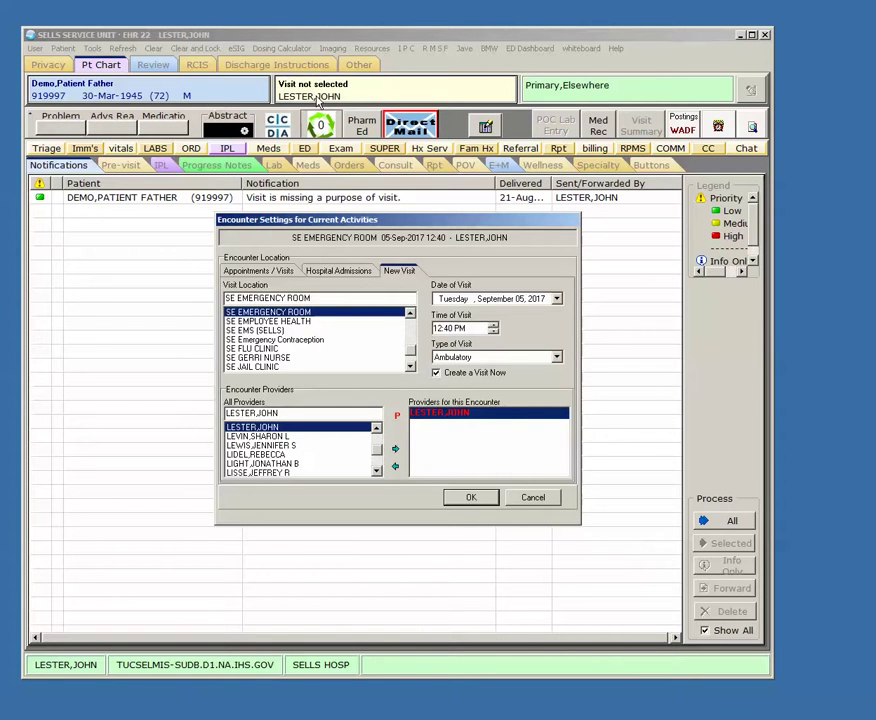
click(458, 496)
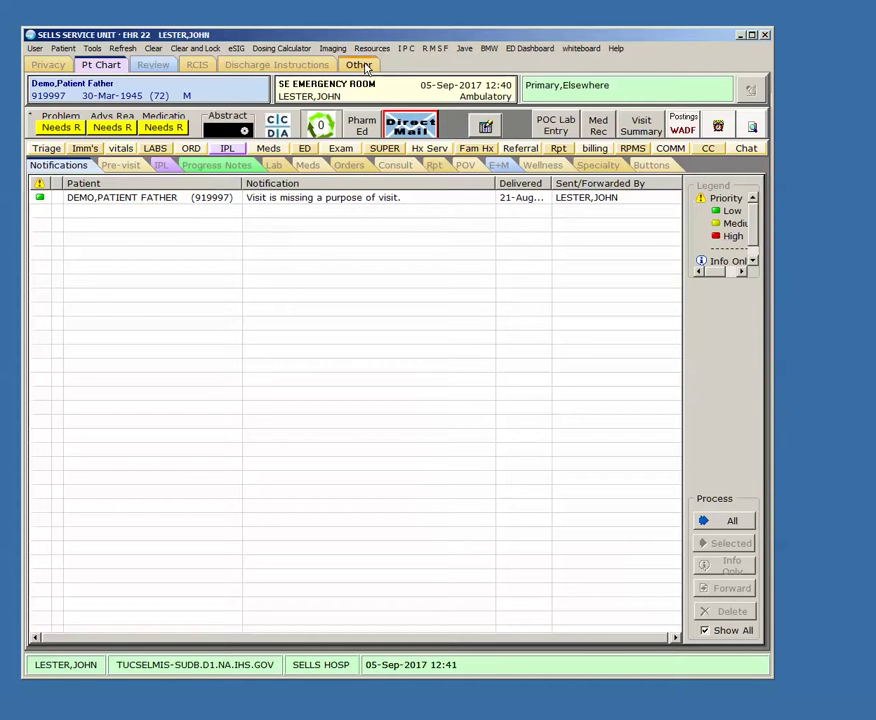
Step: Look over the privacy screening page, then the patient review with the amoxicillin, aspirin and bee venom adverse reaction details
click(51, 70)
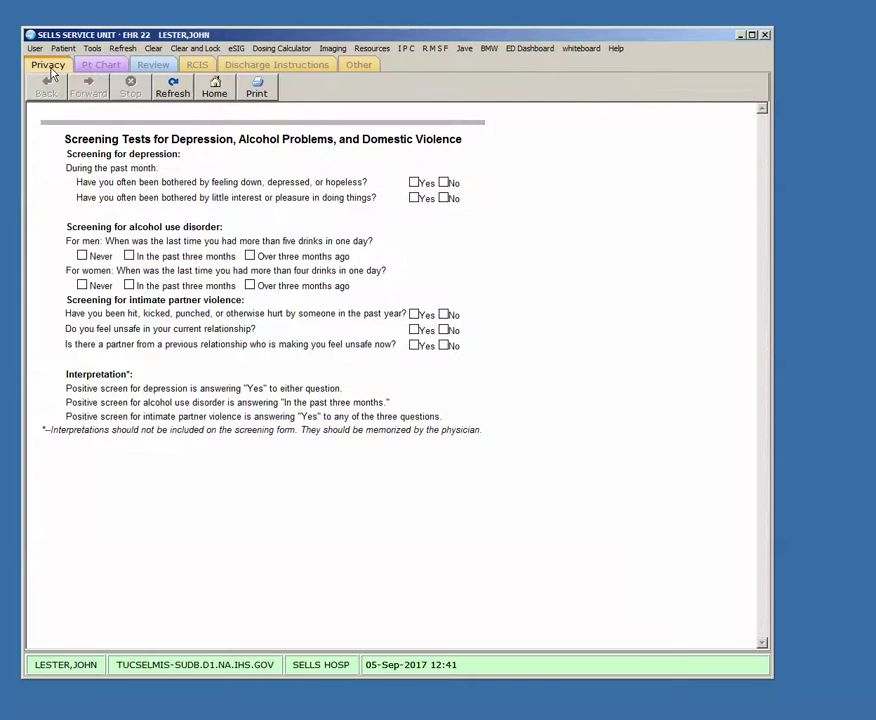
click(102, 68)
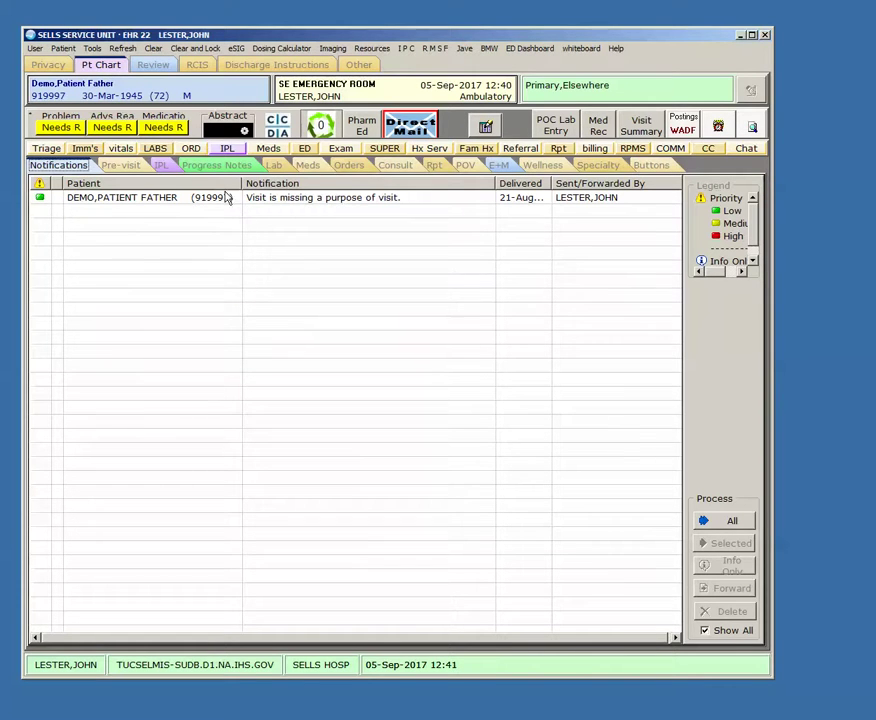
click(150, 65)
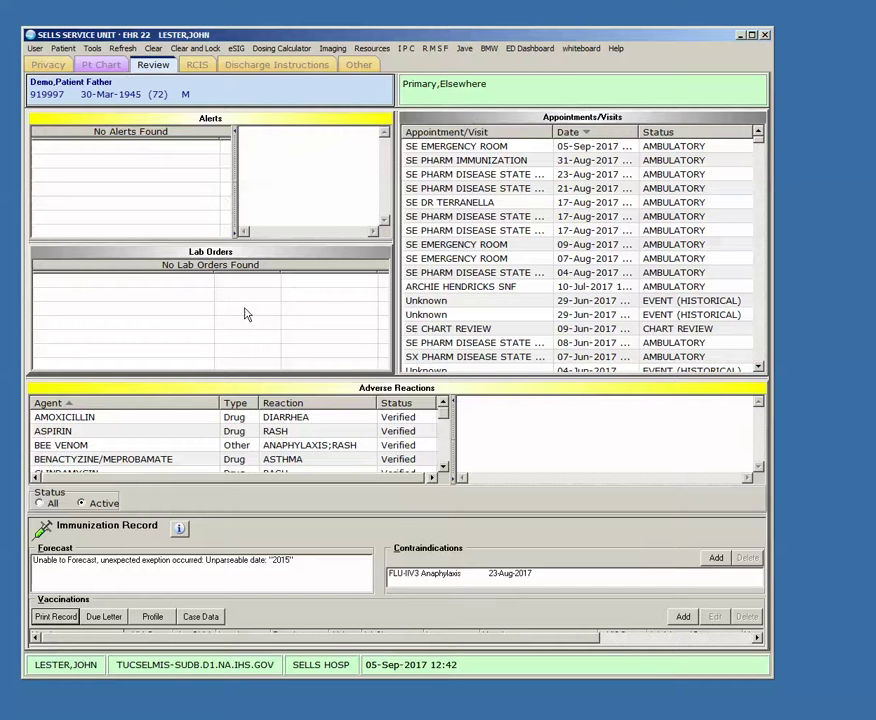
right_click(214, 431)
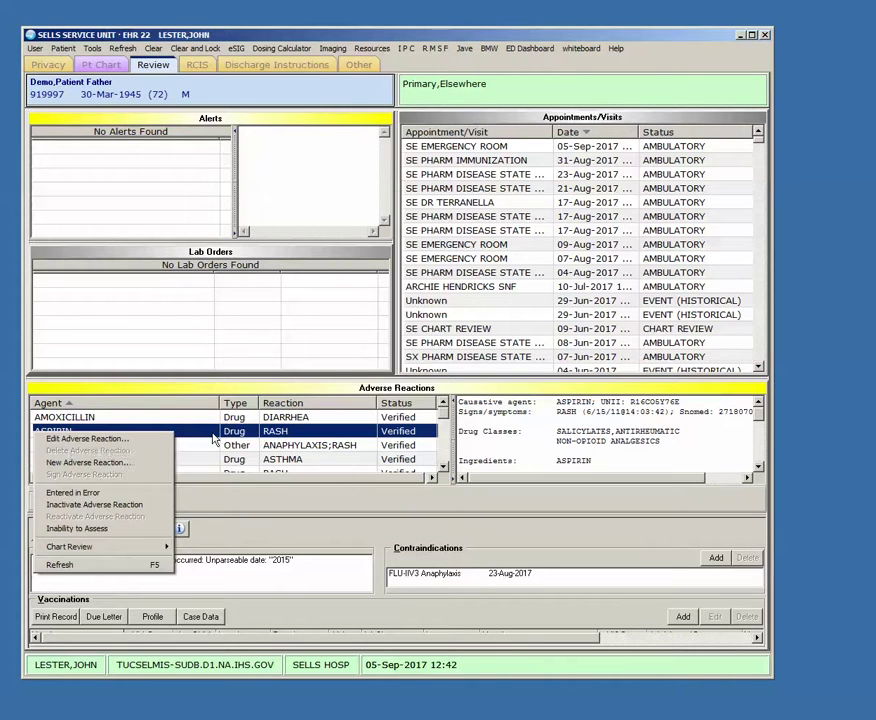
key(Escape)
click(132, 420)
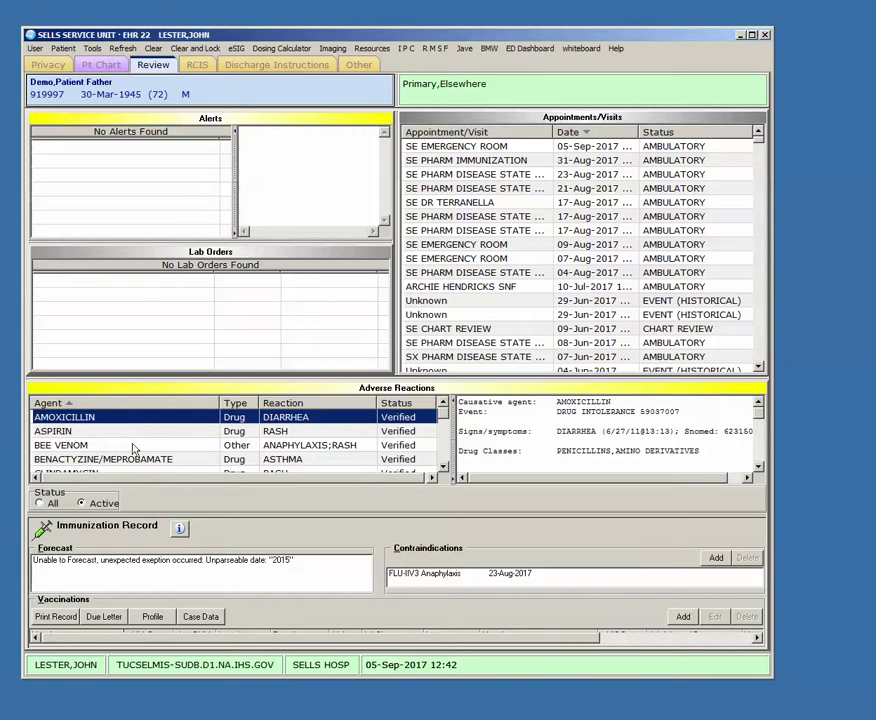
click(356, 445)
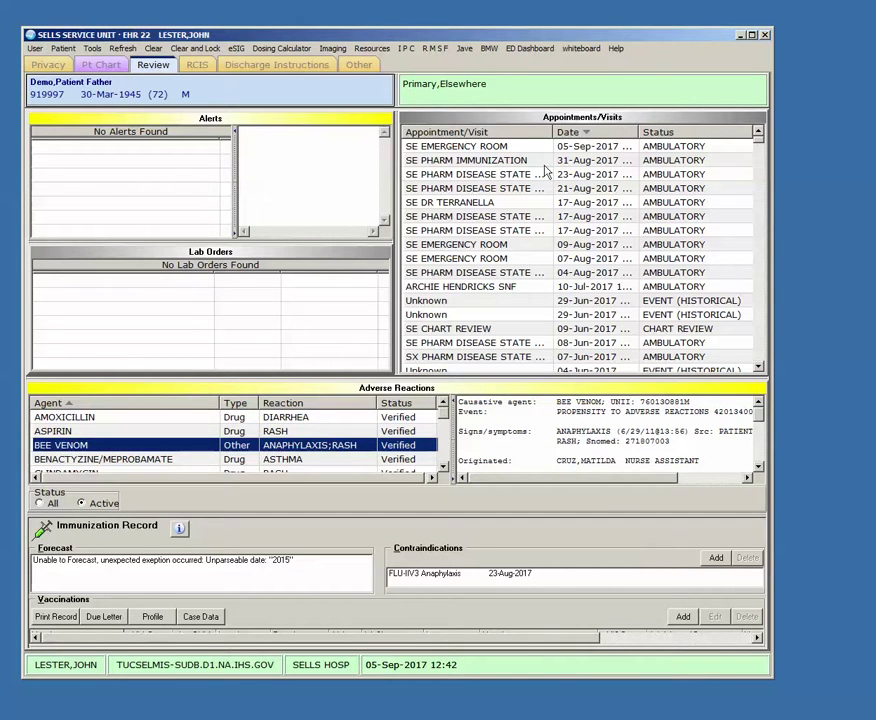
key(Tab)
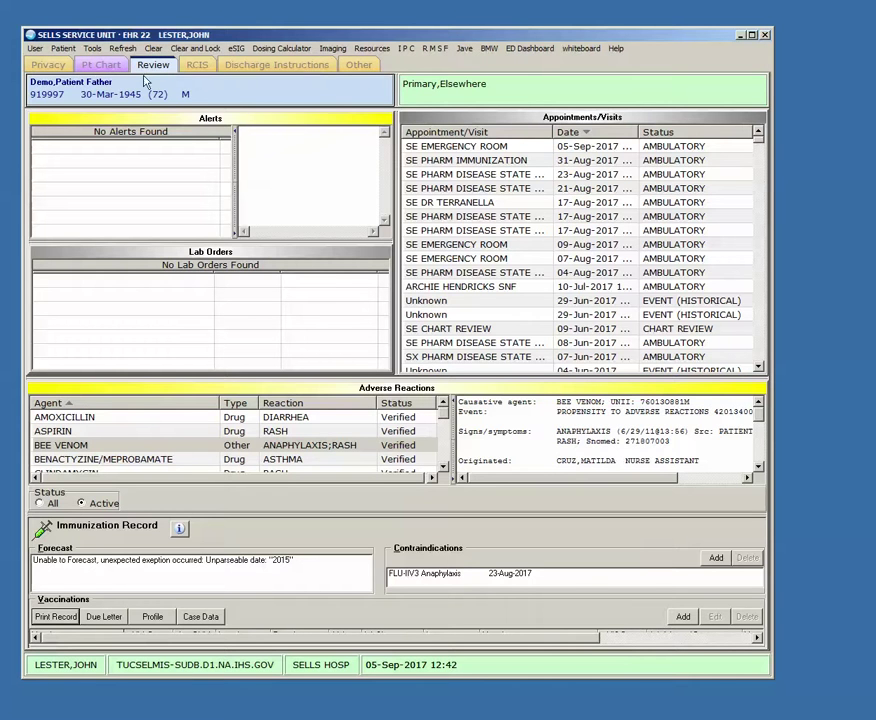
Step: Look through the RCIS referrals, discharge instructions and other links, and return to the patient chart
click(197, 65)
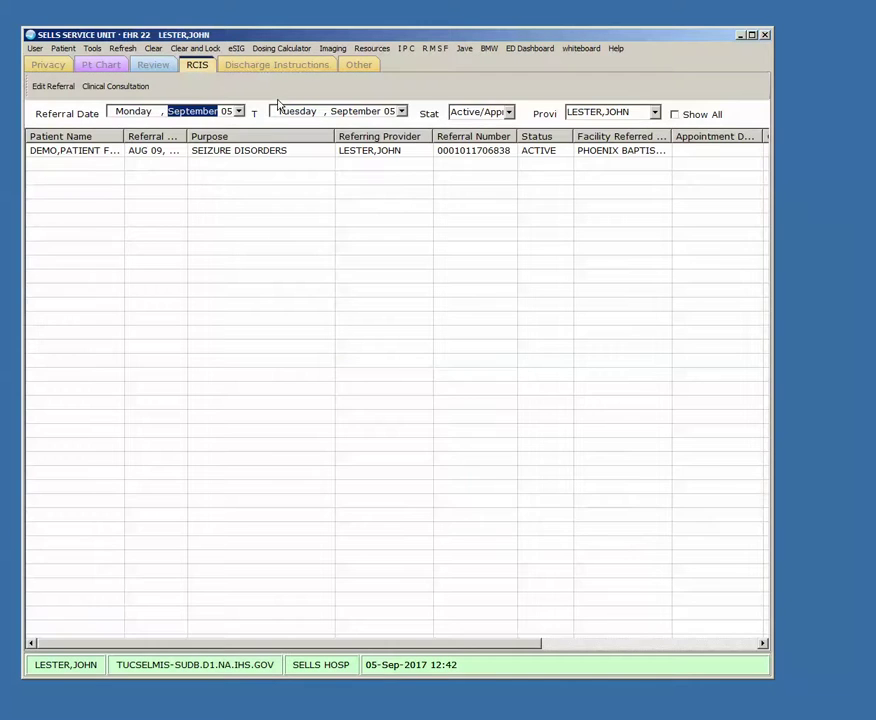
click(274, 66)
click(358, 66)
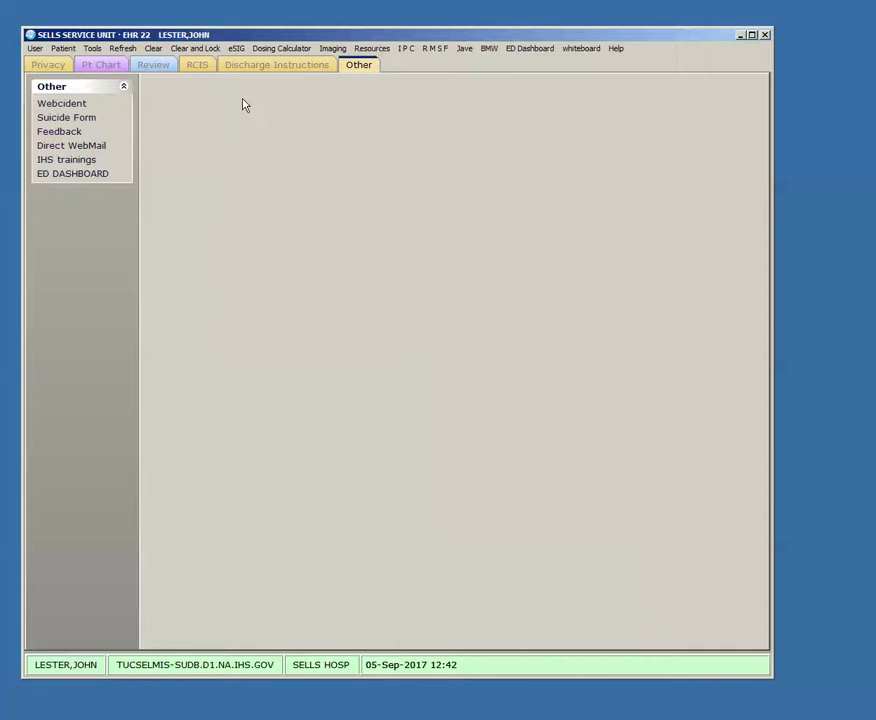
click(101, 65)
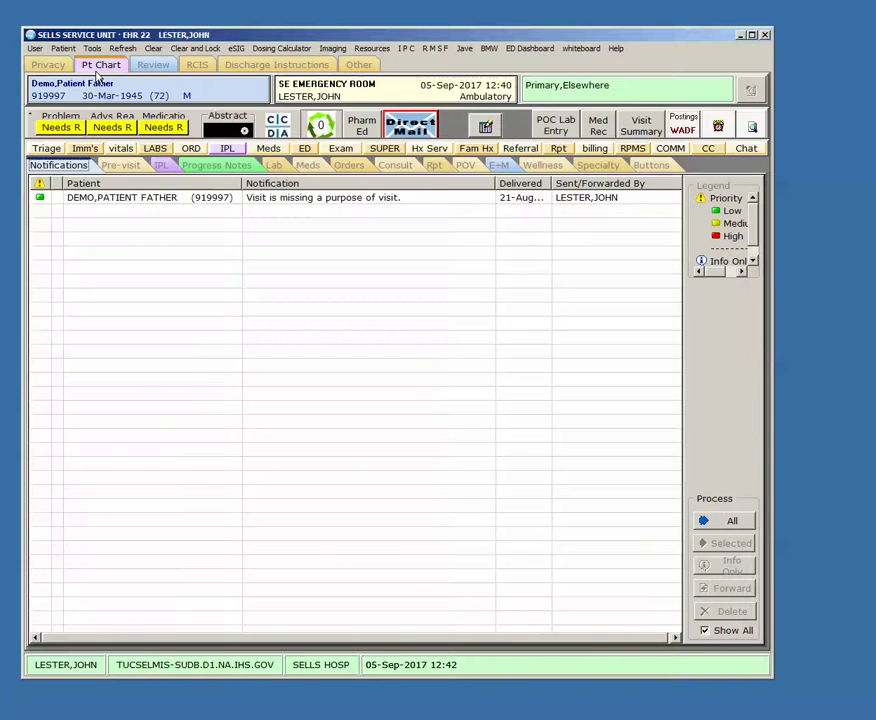
Step: Open the Up to Date clinical resource, reposition its browser window beside the chart, and close it
click(372, 49)
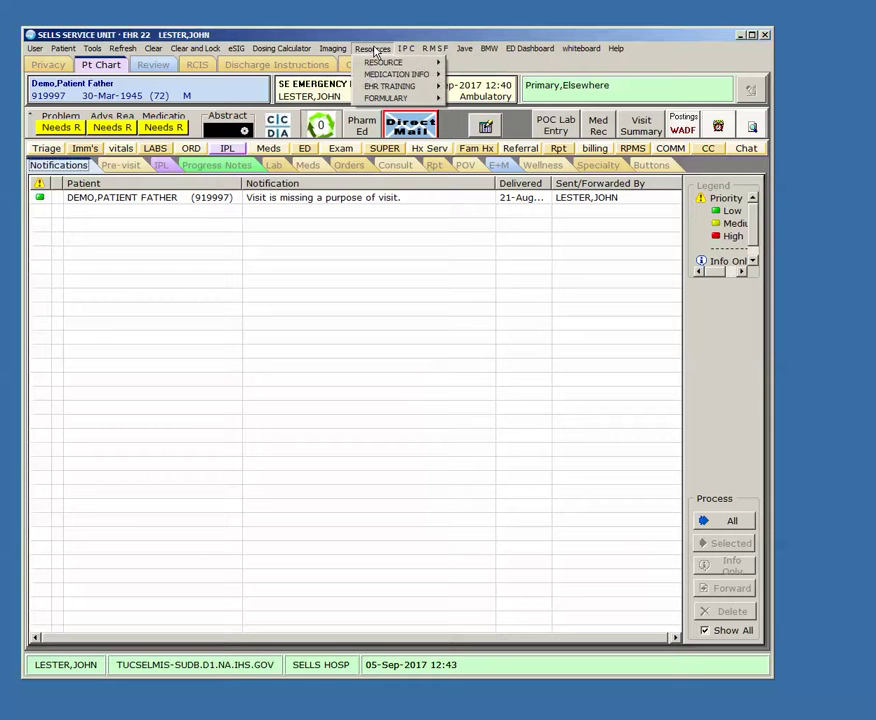
mouse_move(385, 62)
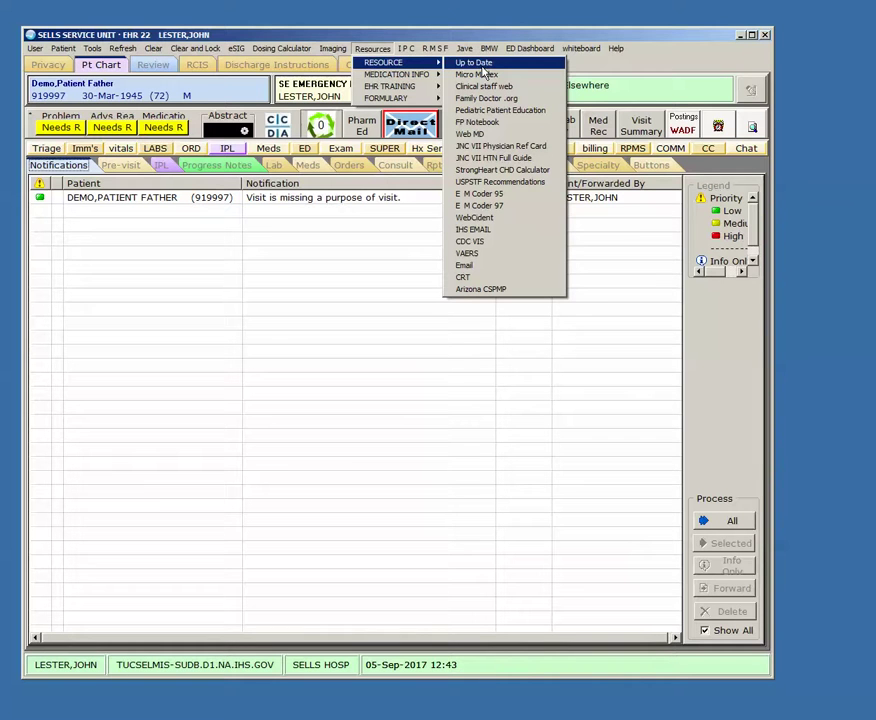
click(481, 66)
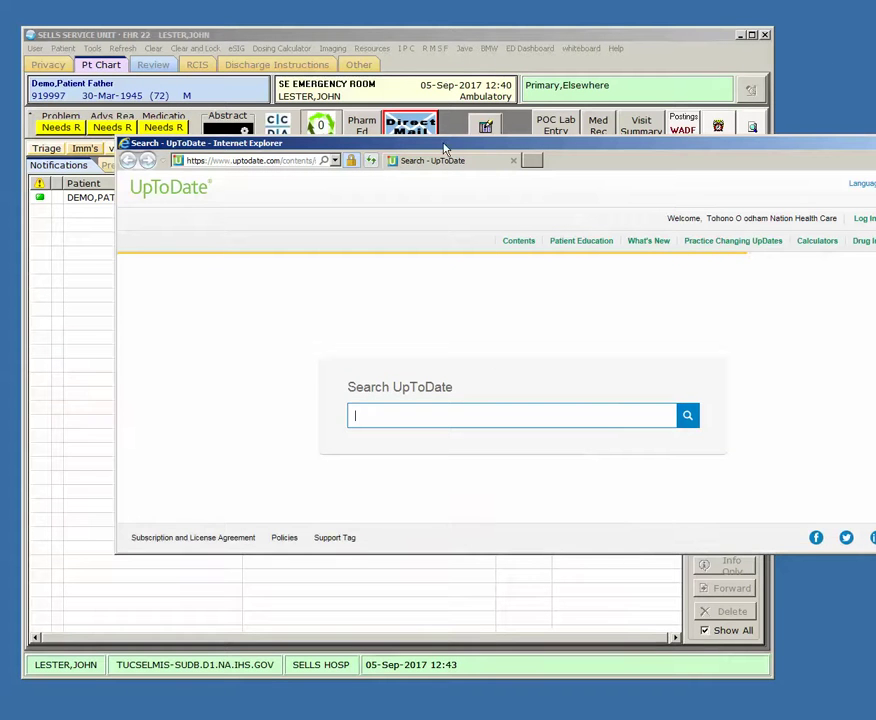
drag(443, 145, 450, 241)
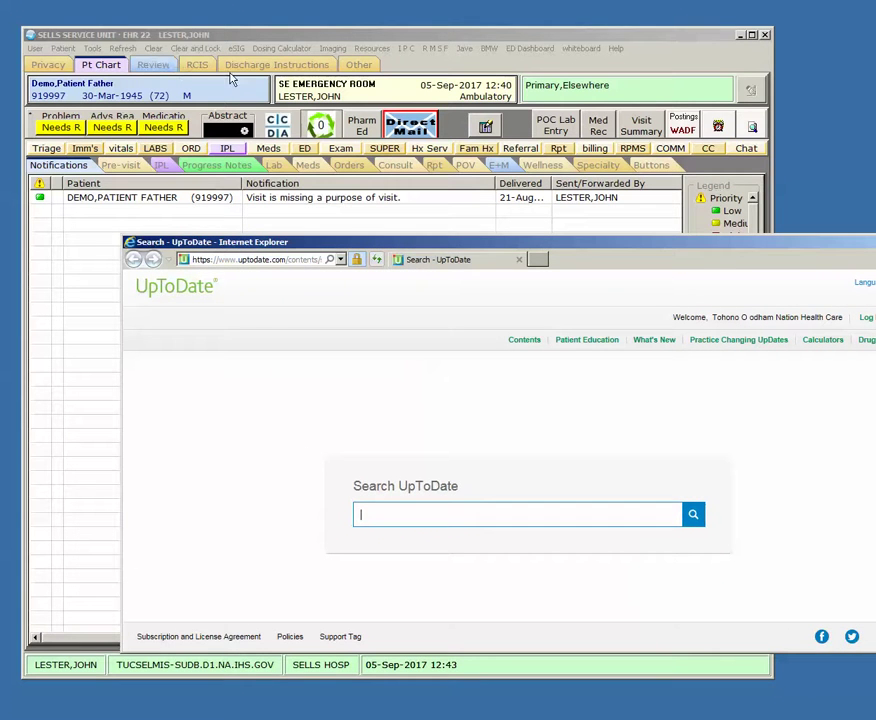
drag(450, 246, 365, 177)
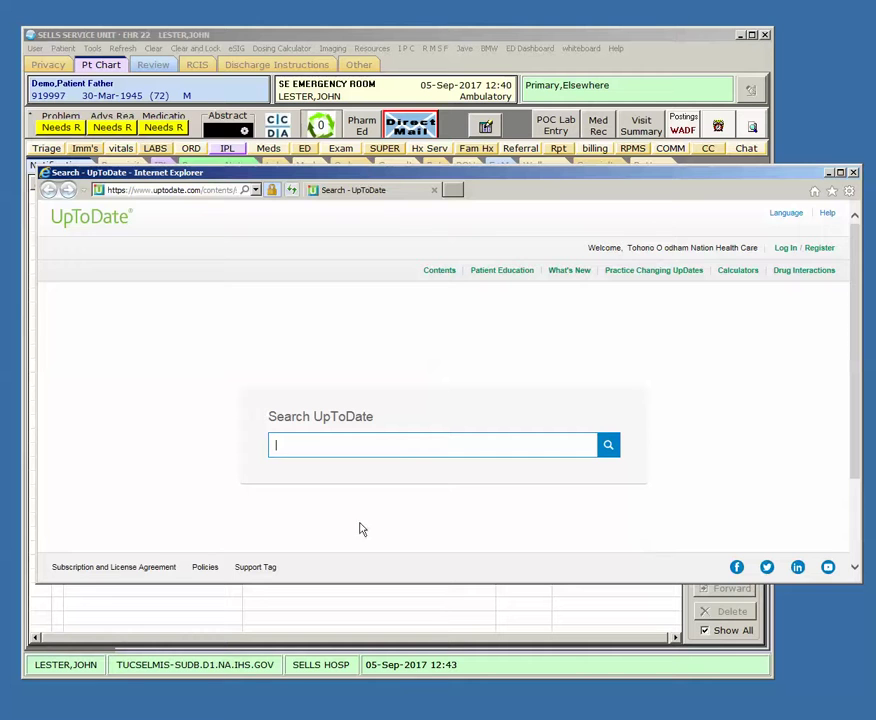
click(250, 33)
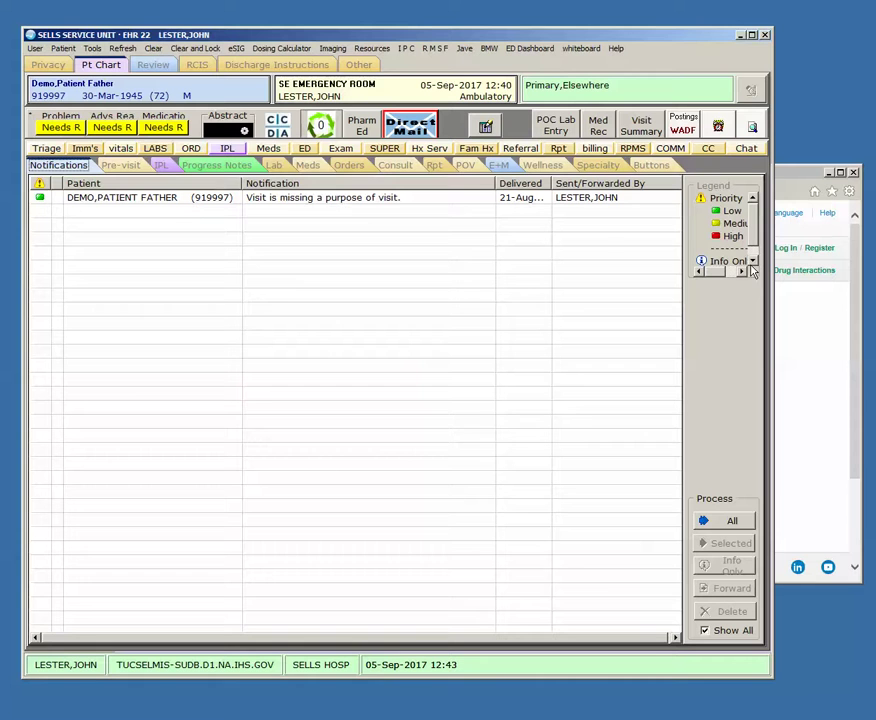
click(853, 174)
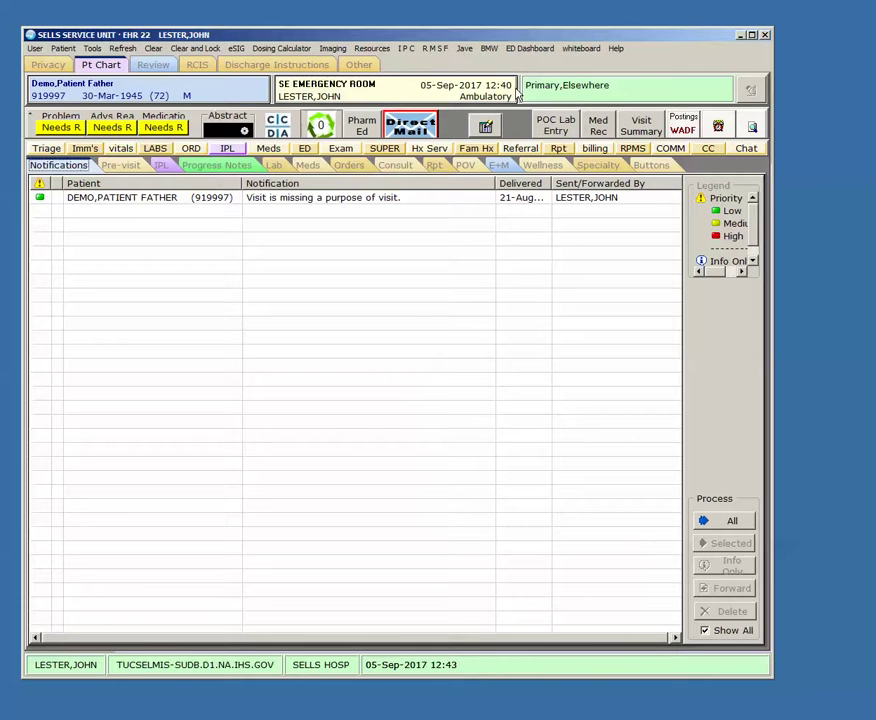
Step: View the CCDA summary generation options without choosing one, and check the patient's due clinical reminders
click(245, 131)
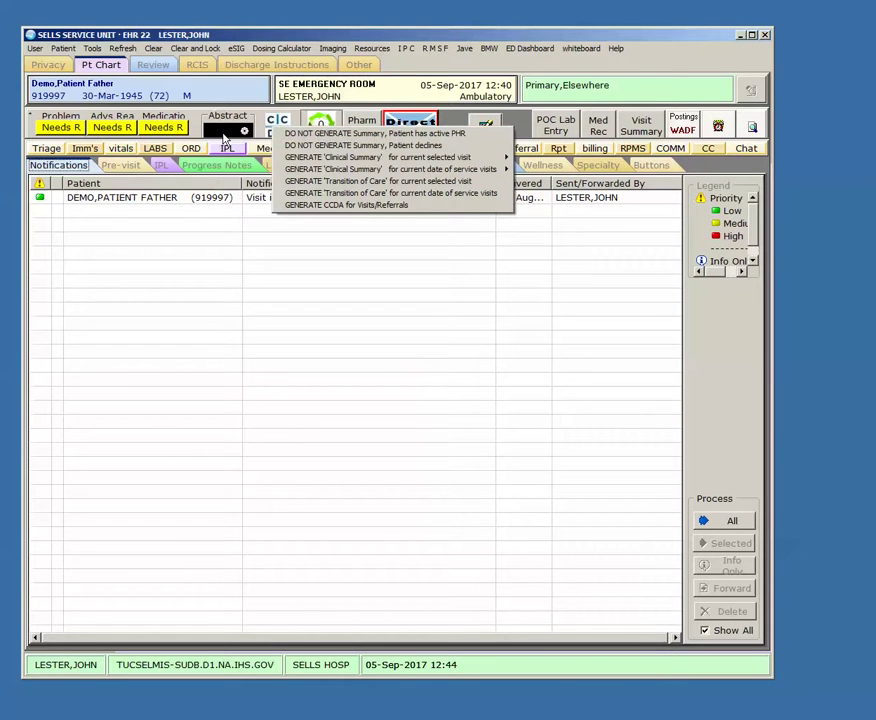
click(515, 289)
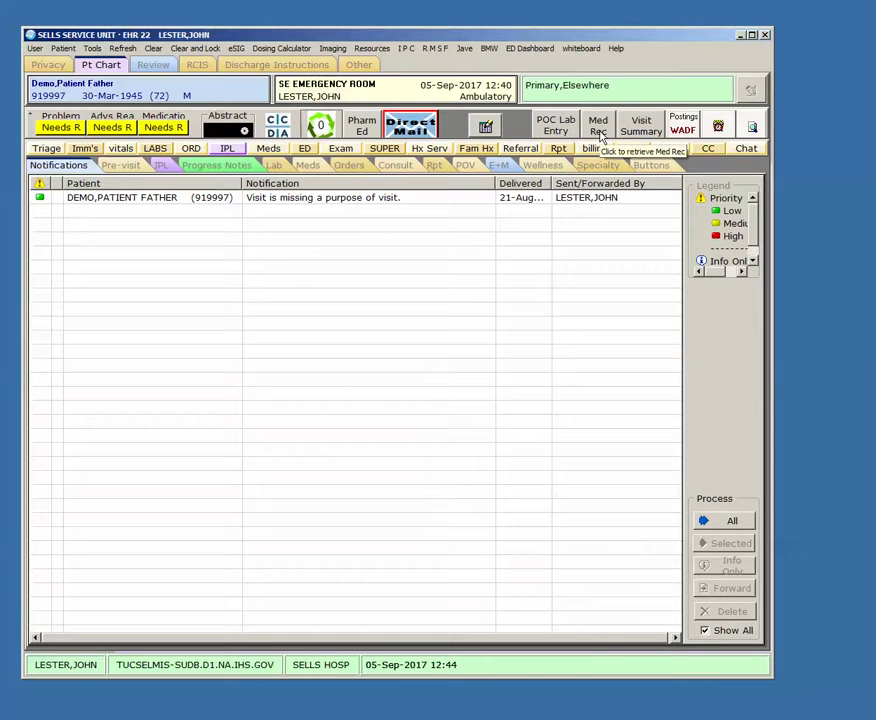
click(752, 127)
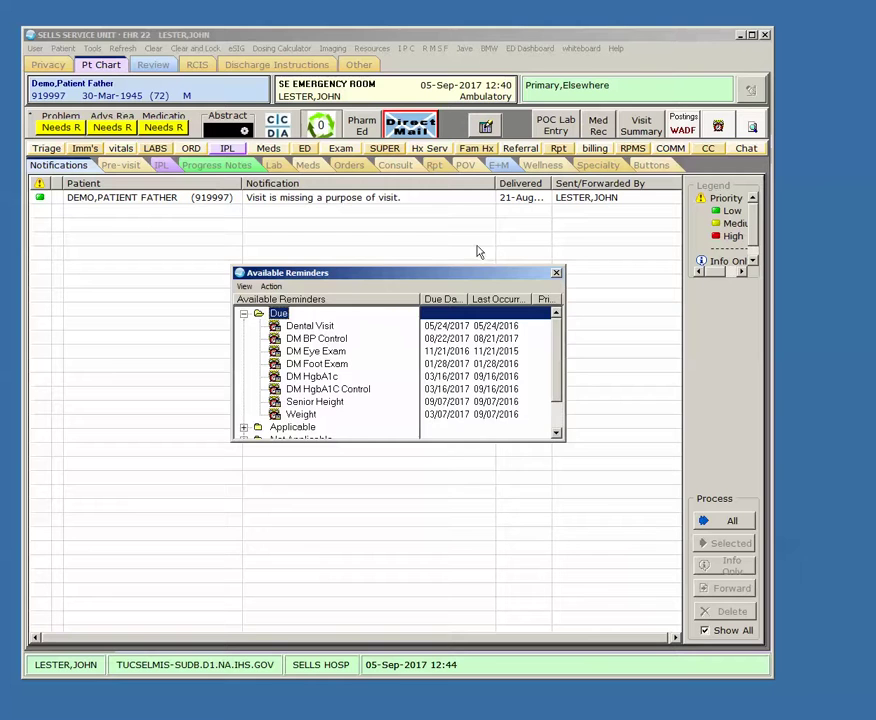
click(556, 272)
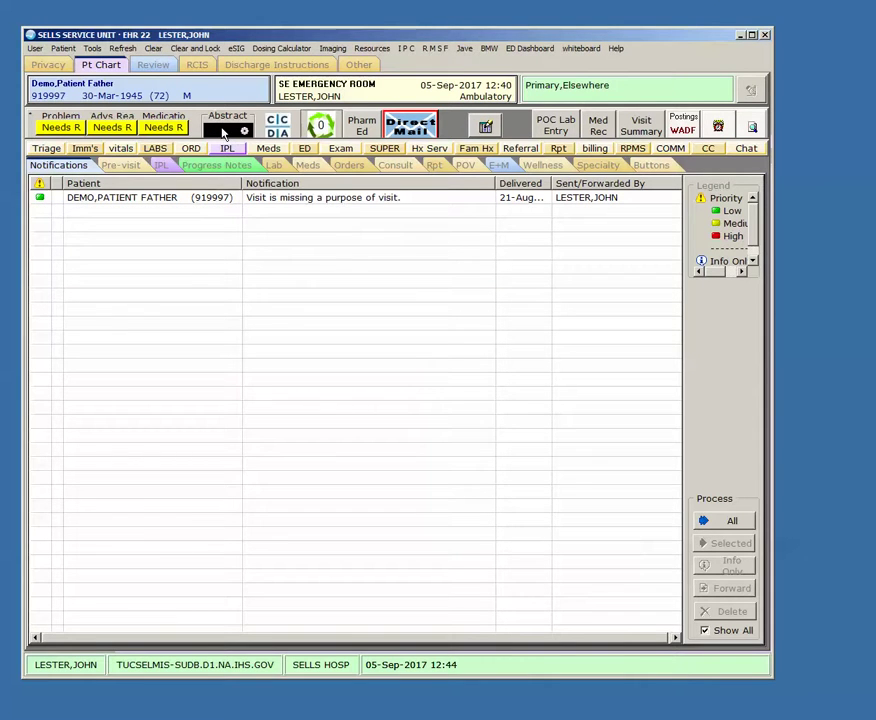
Step: Open the Aug 04,17 pharmacy progress note together with its attached image, and close the image viewer
click(216, 165)
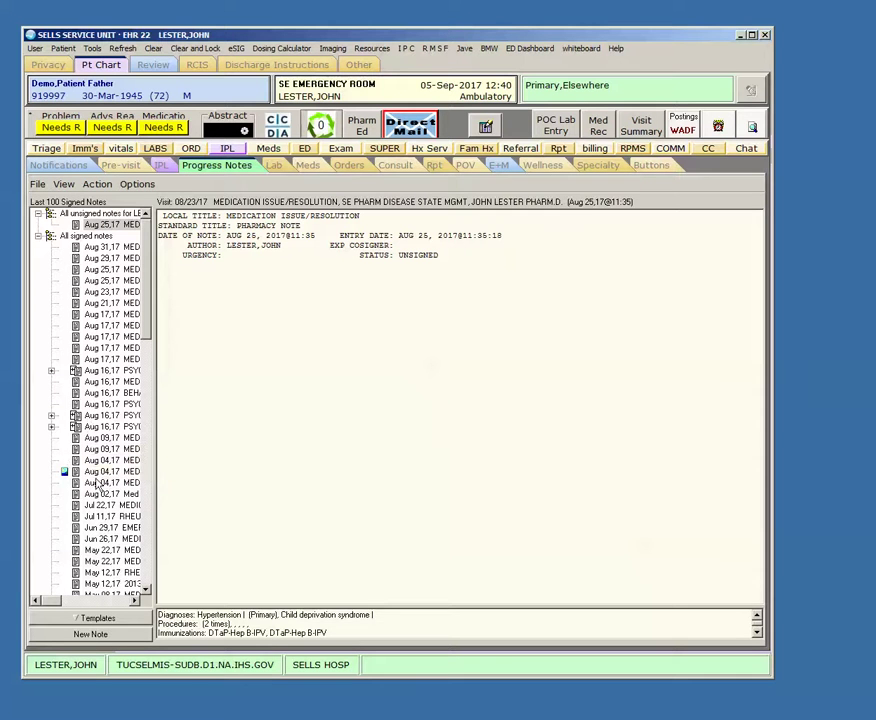
click(80, 473)
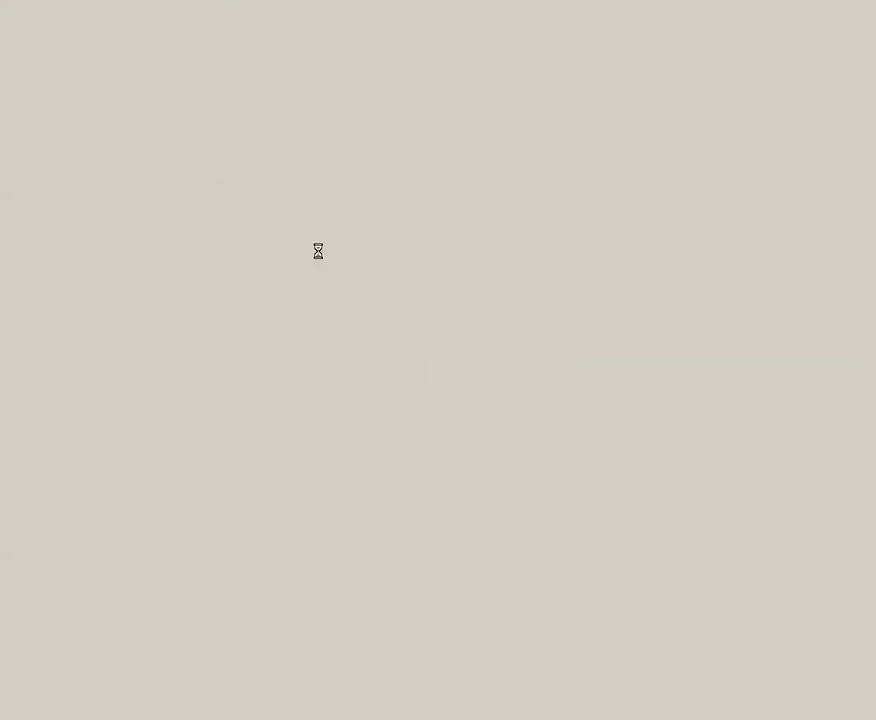
click(510, 404)
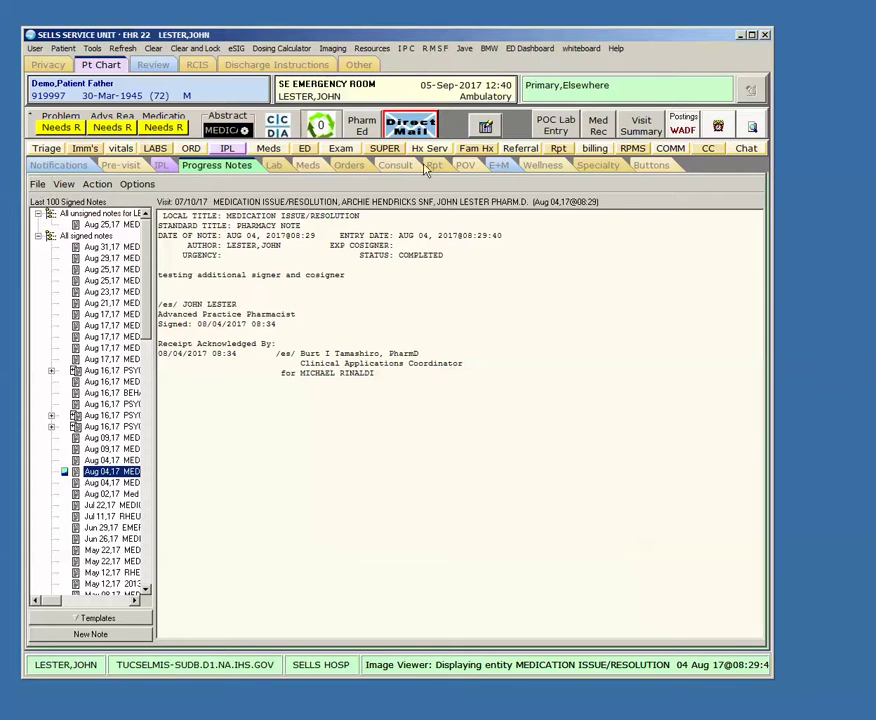
Step: Look over the notifications and the pre-visit page, including the vitals graph and the immunization record
click(58, 166)
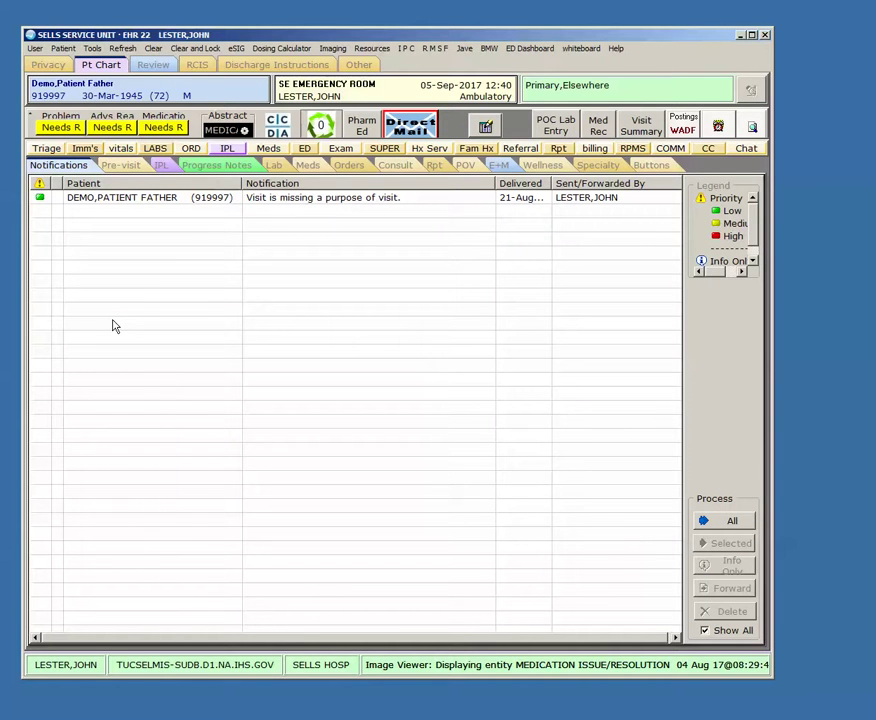
click(121, 166)
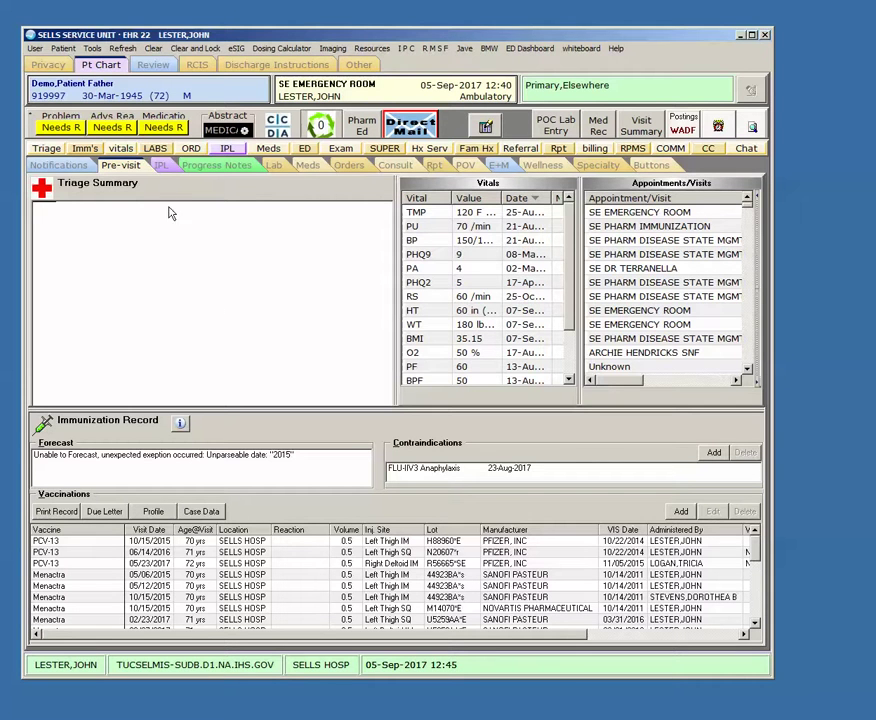
double_click(453, 254)
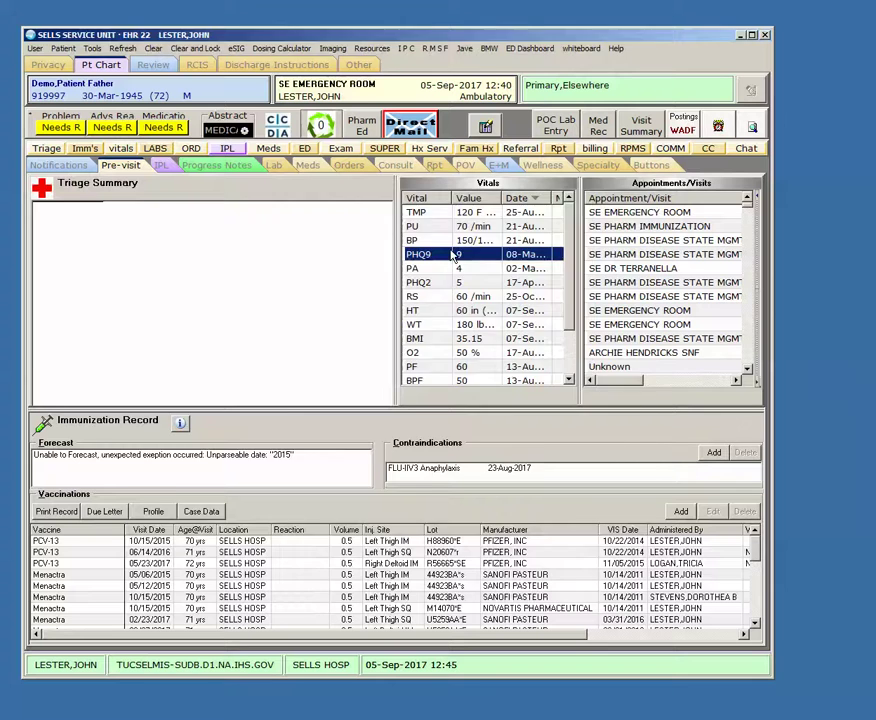
drag(268, 197, 238, 267)
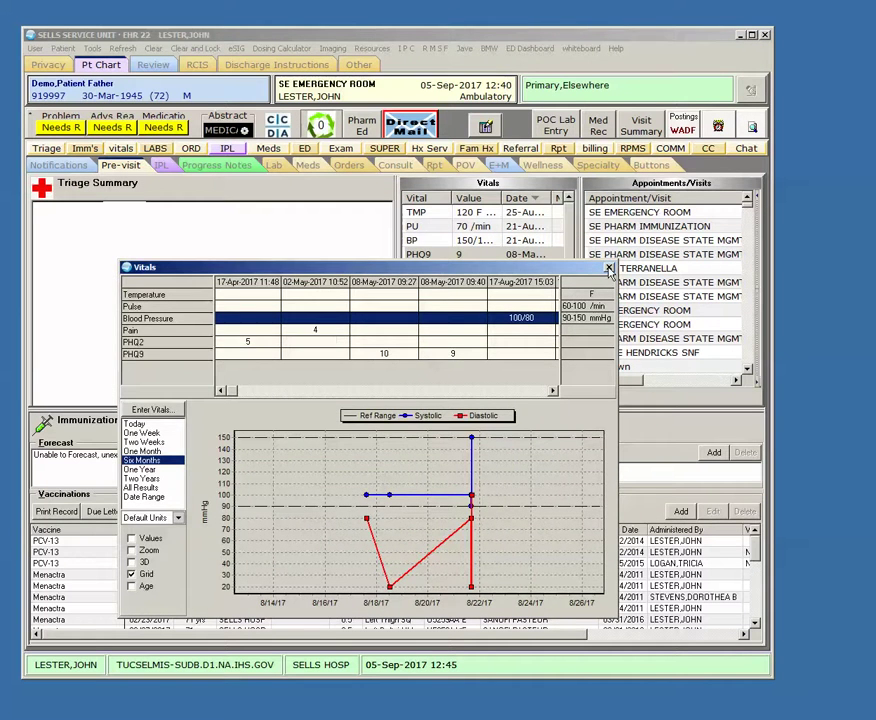
key(Escape)
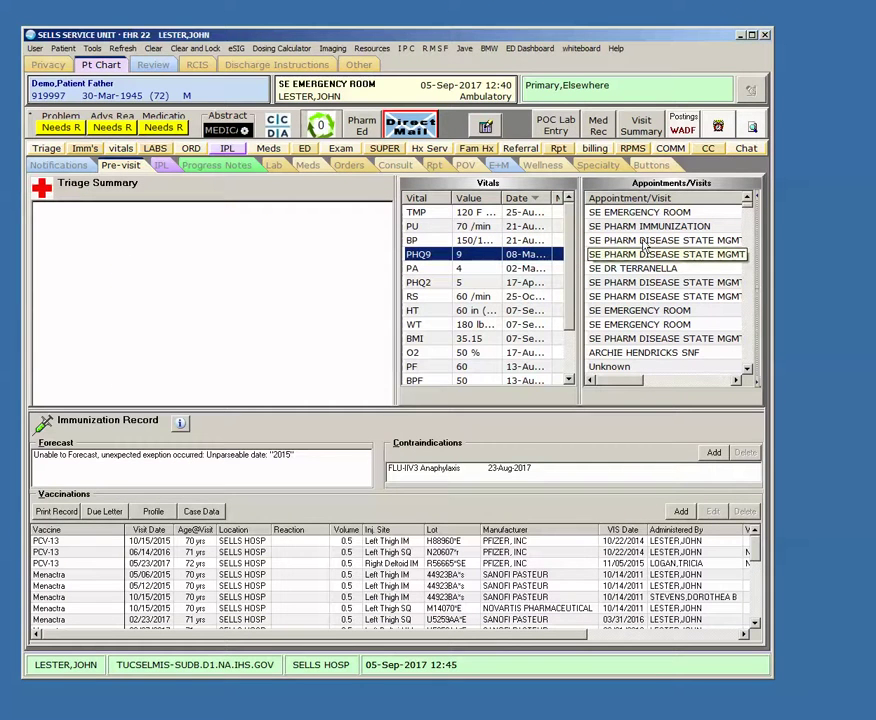
click(487, 421)
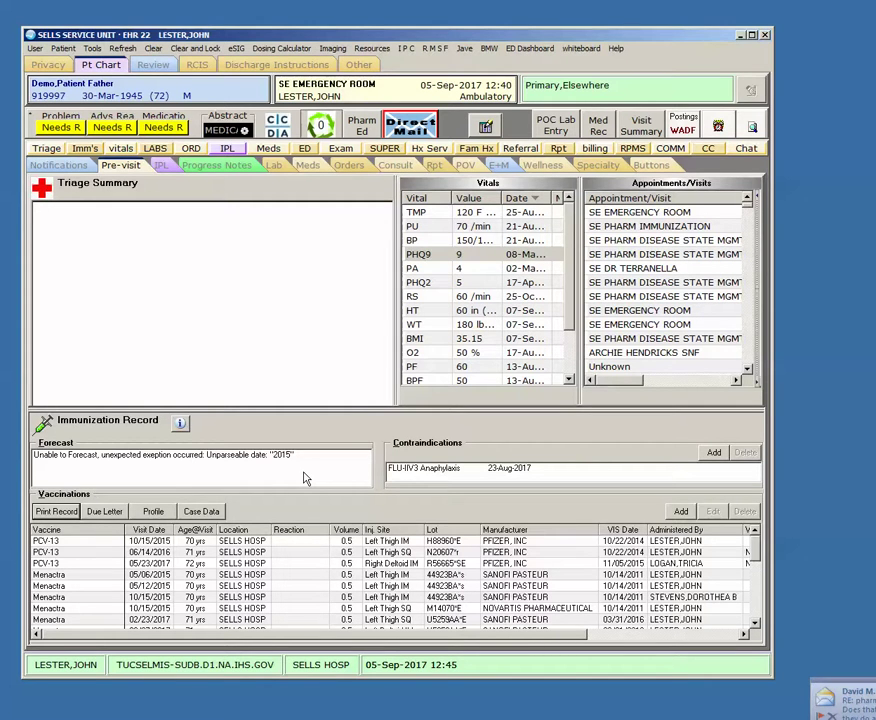
Step: Set Child deprivation syndrome from the Integrated Problem List as the visit's POV and save it
click(160, 166)
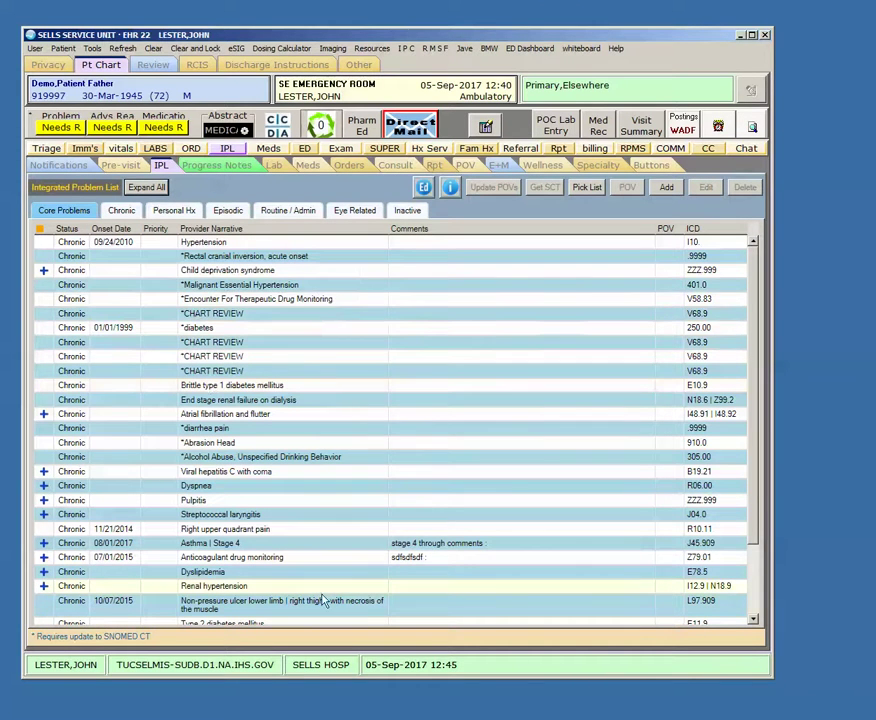
click(238, 270)
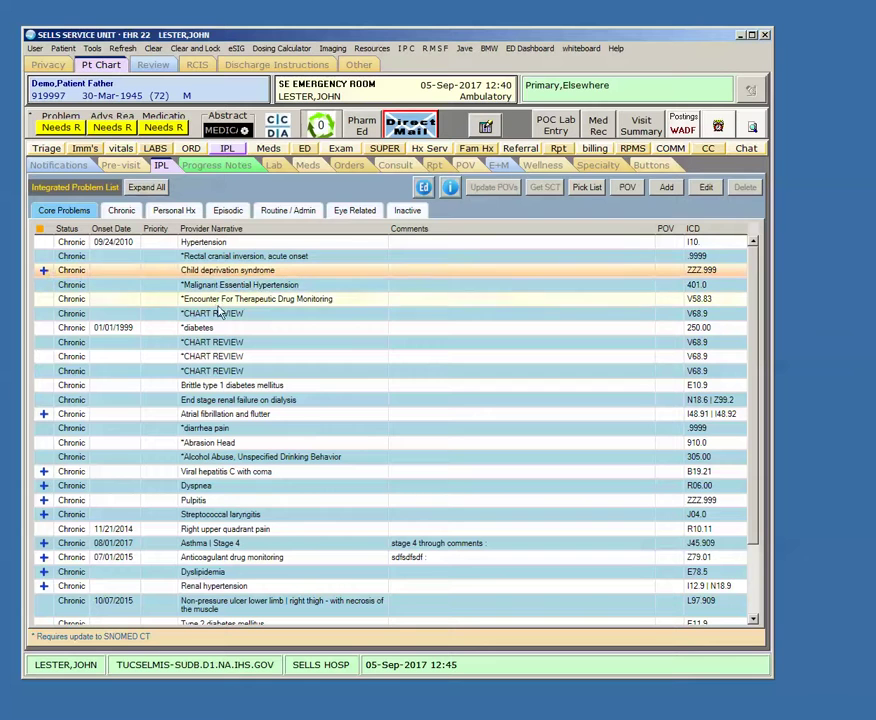
click(629, 190)
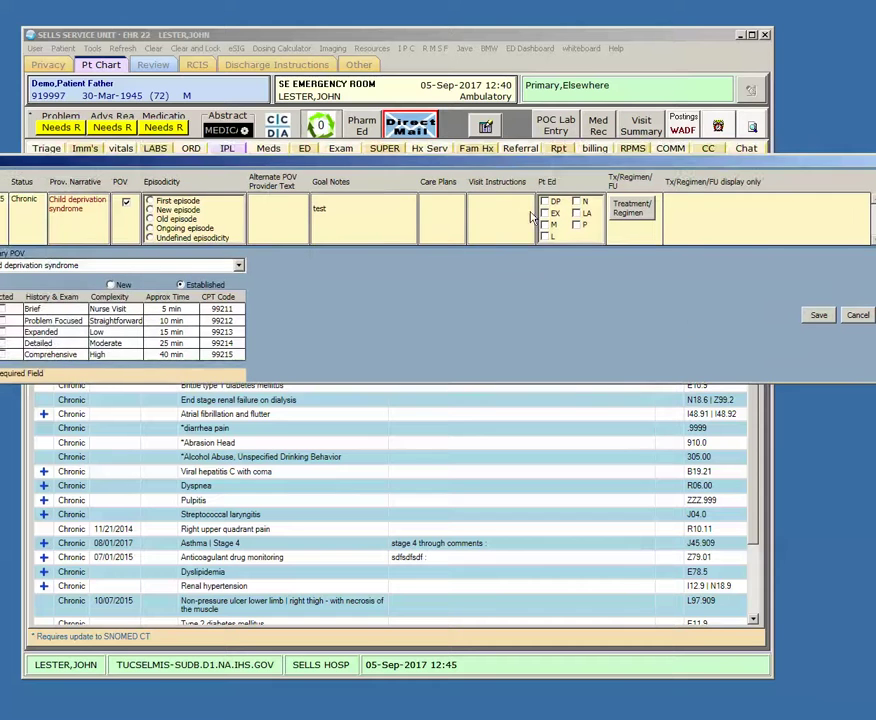
click(819, 316)
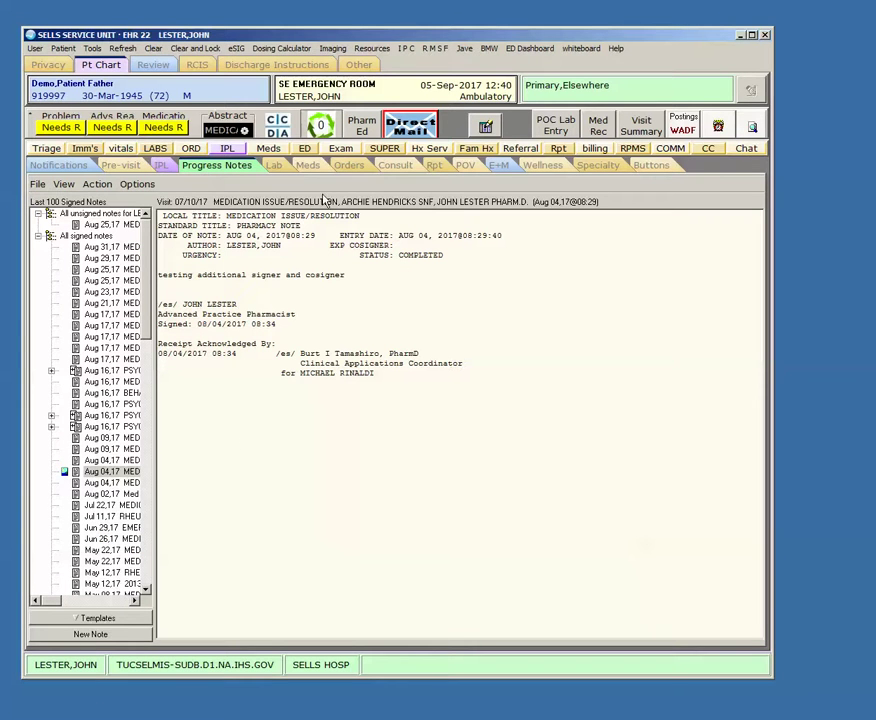
Step: Look through the patient's labs, medications, orders, consults and reports, and check the visit diagnosis under POV
click(272, 165)
click(307, 165)
click(349, 165)
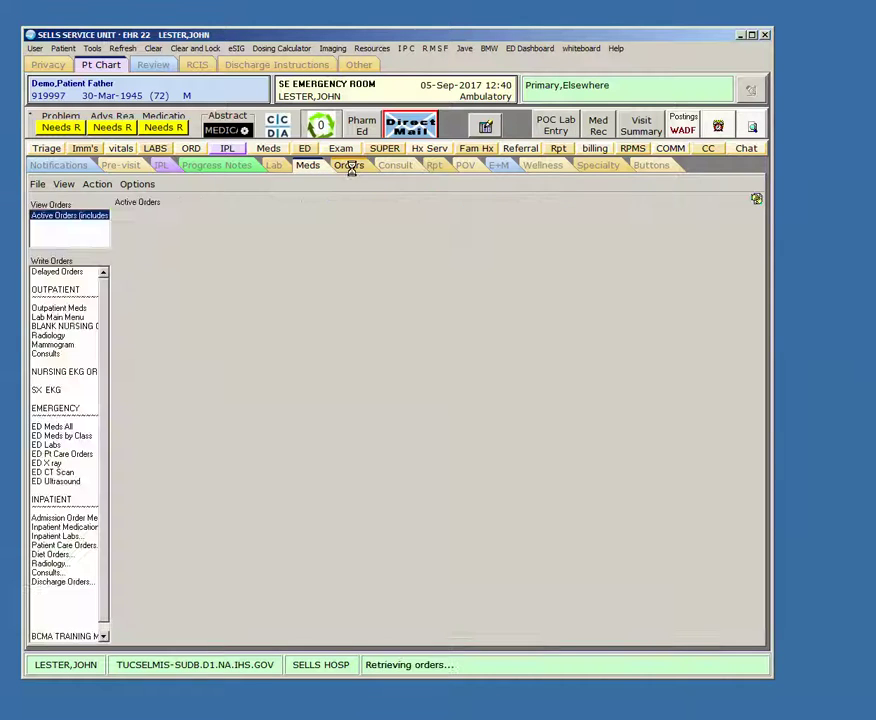
click(394, 166)
click(434, 166)
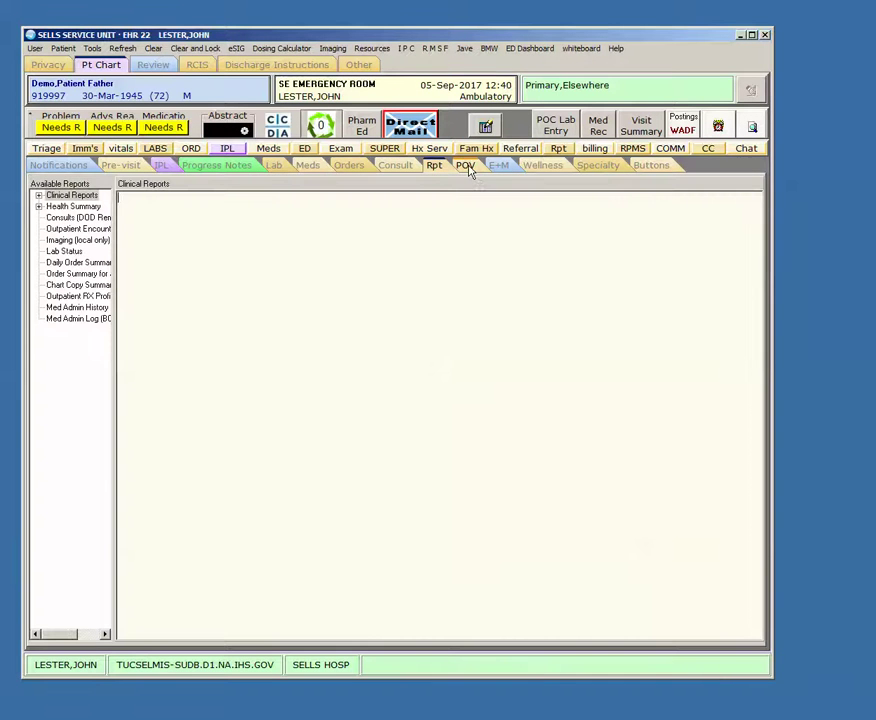
click(466, 166)
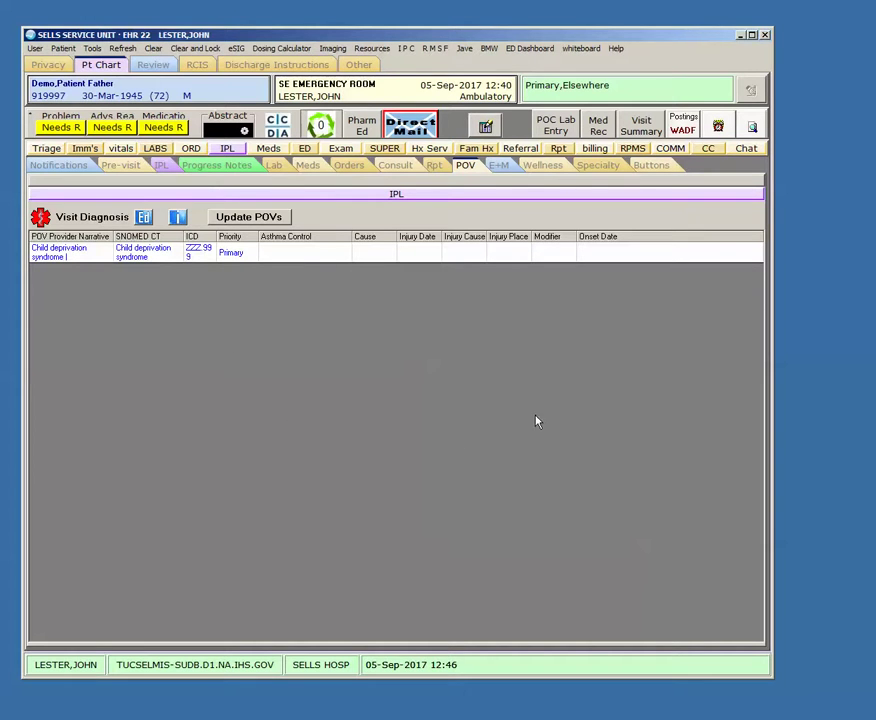
Step: View the E+M super-bill and visit services page, followed by the Wellness, Specialty and Buttons pages
click(500, 167)
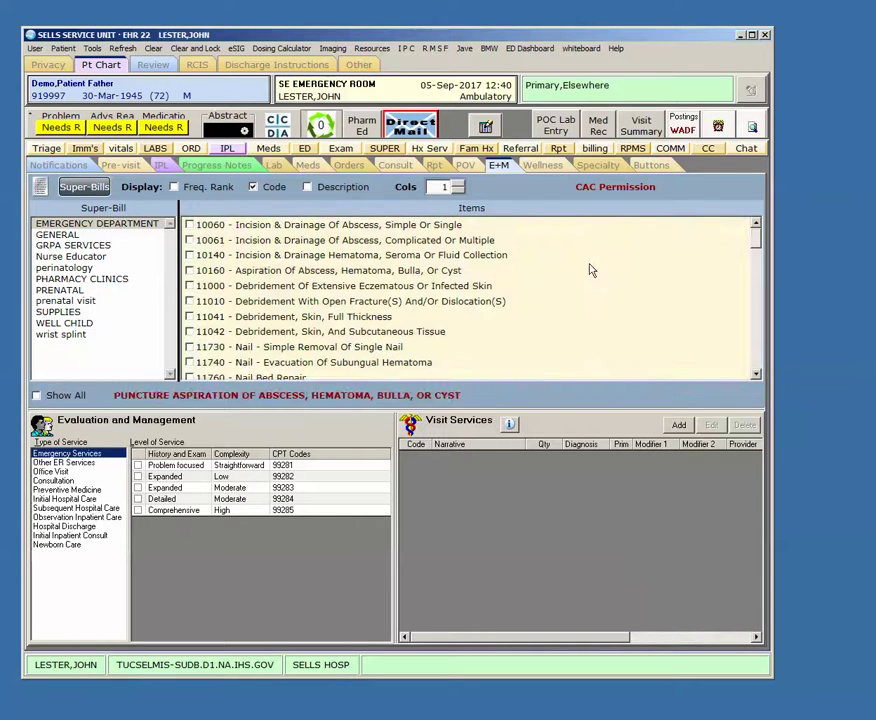
click(542, 165)
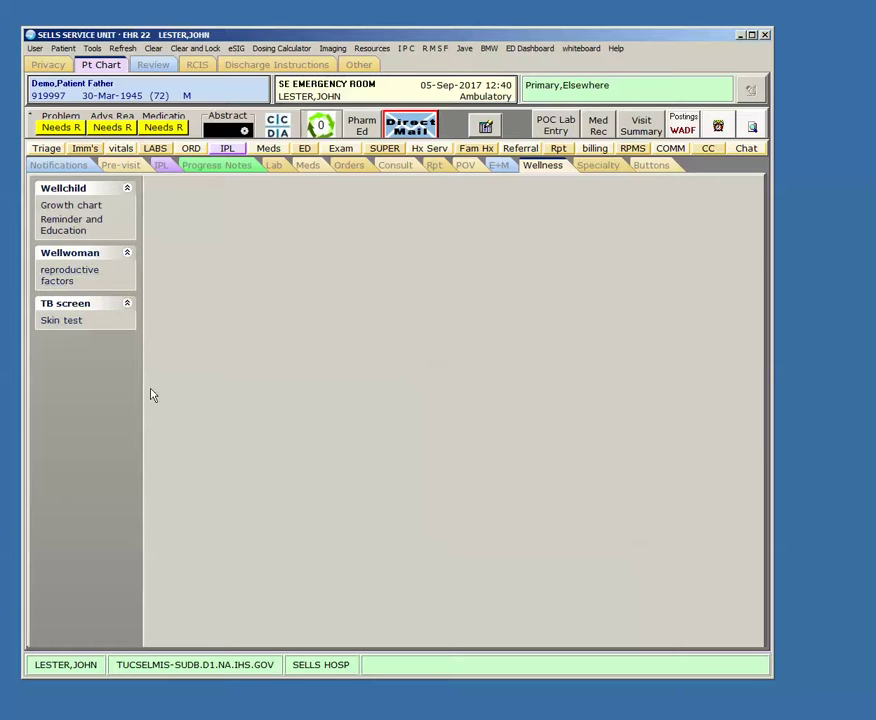
click(590, 170)
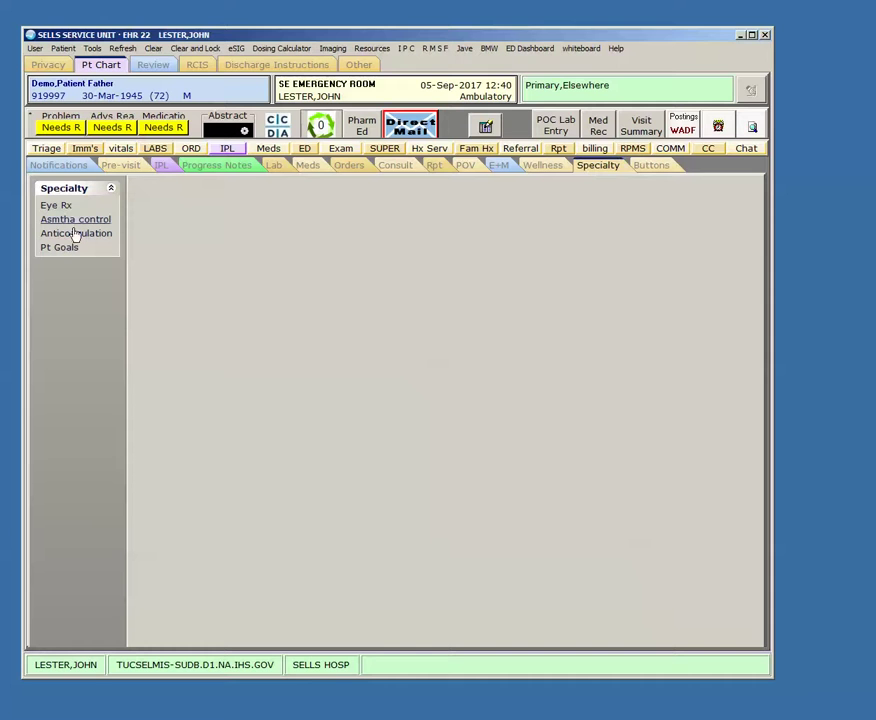
click(655, 168)
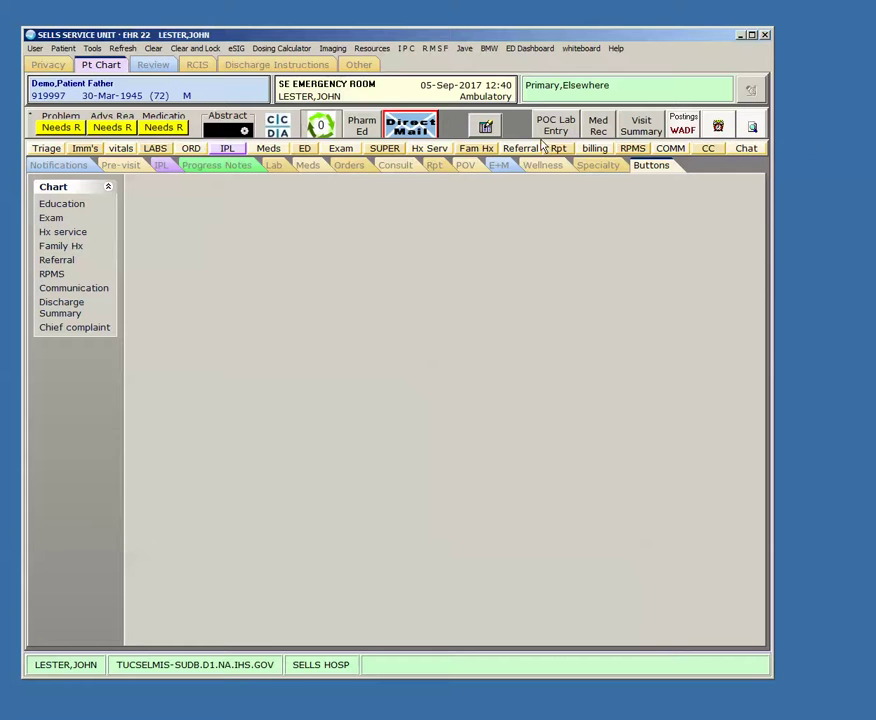
Step: Look through every chart link on the Buttons page, from Education, Exam and Family Hx to Discharge Summary and Chief complaint
click(62, 204)
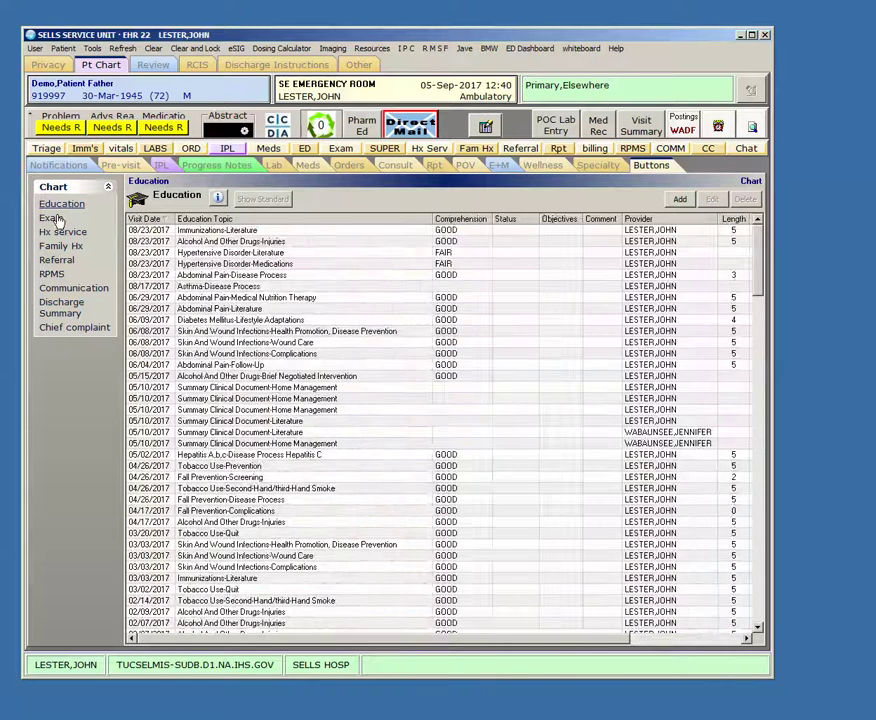
click(52, 218)
click(62, 232)
click(61, 246)
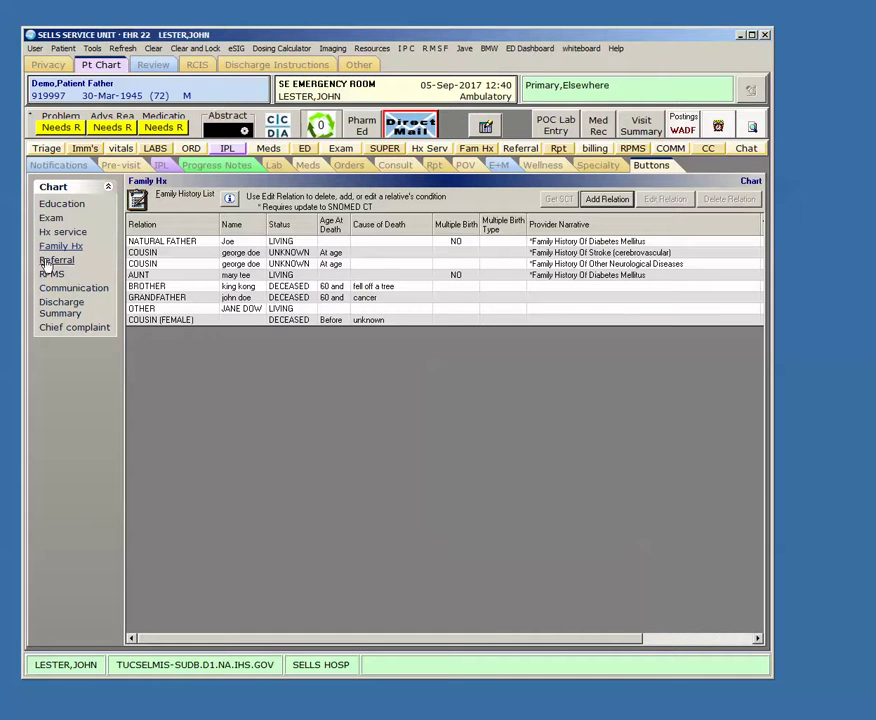
click(57, 260)
click(62, 276)
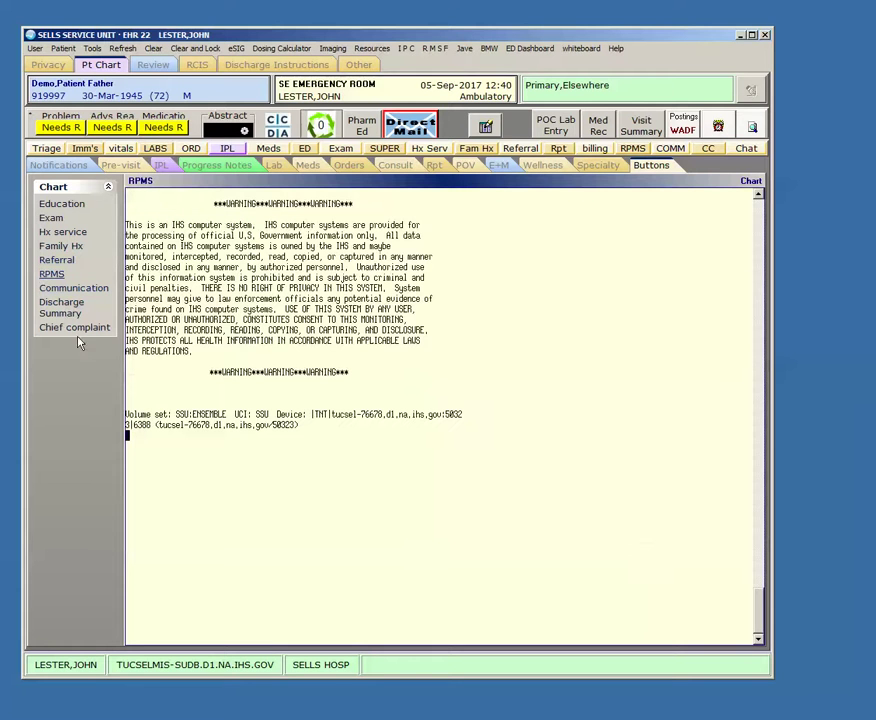
click(59, 288)
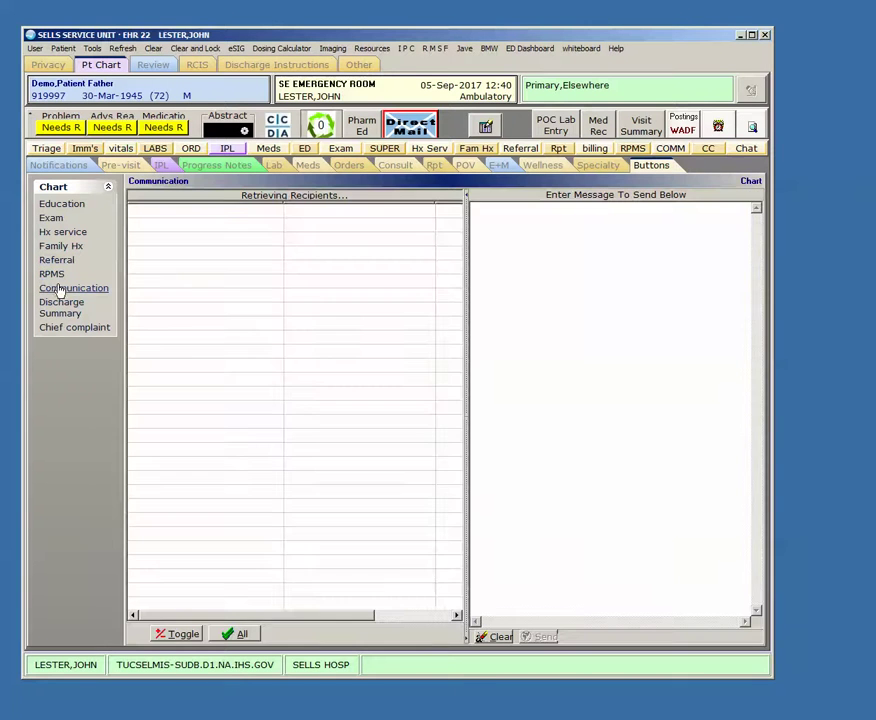
click(70, 311)
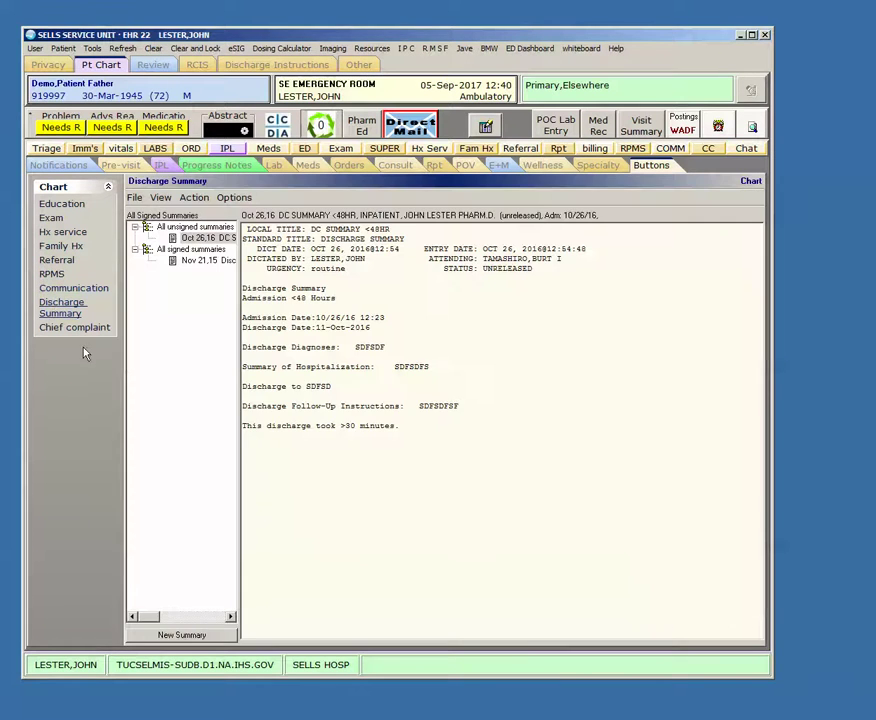
click(74, 328)
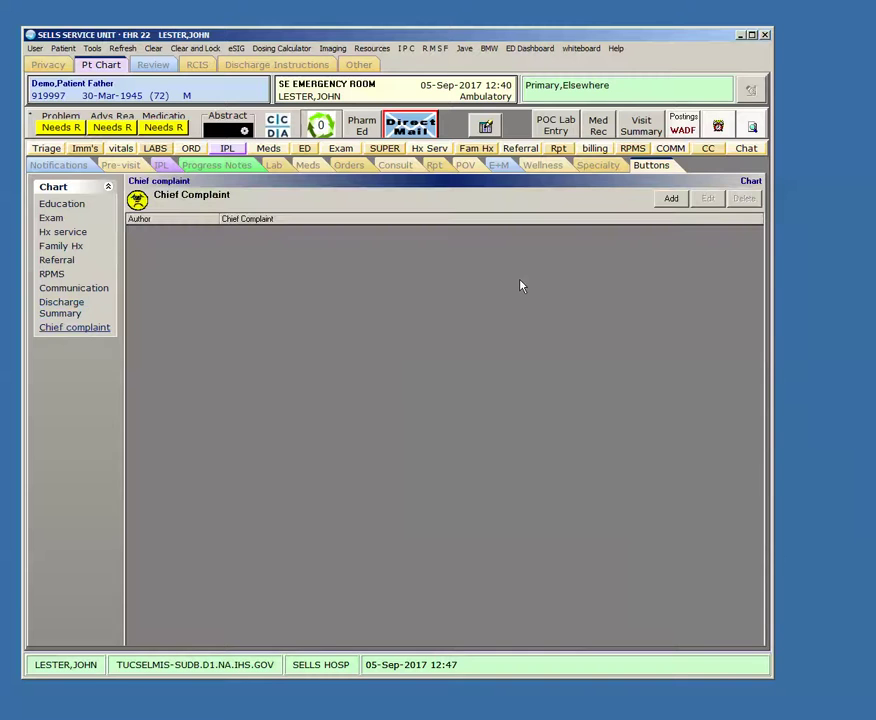
Step: Read through the signed Aug 31,17 Medication Issue/Resolution note in the progress notes
click(216, 165)
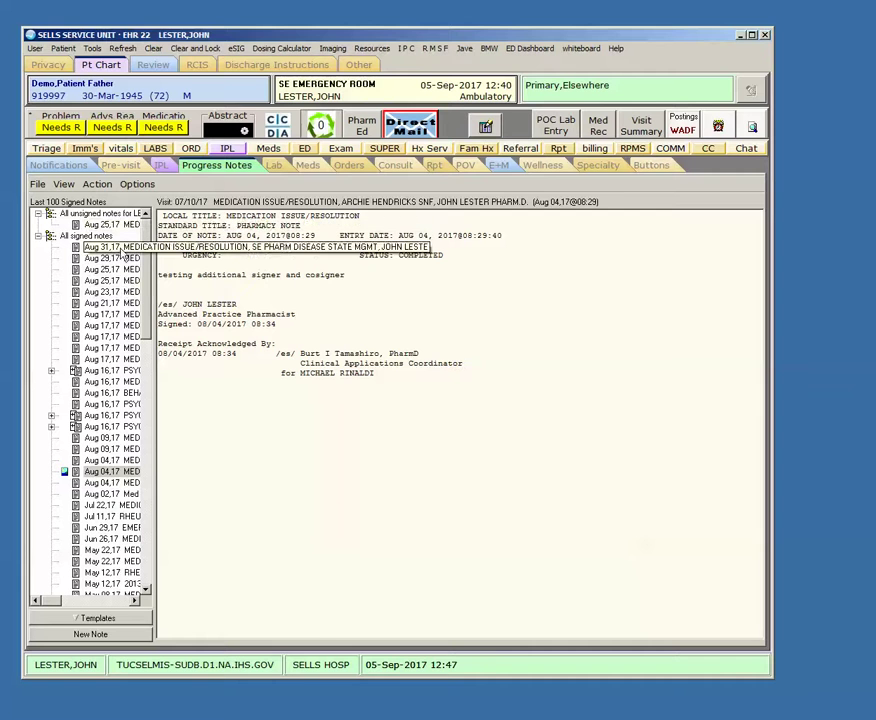
click(120, 248)
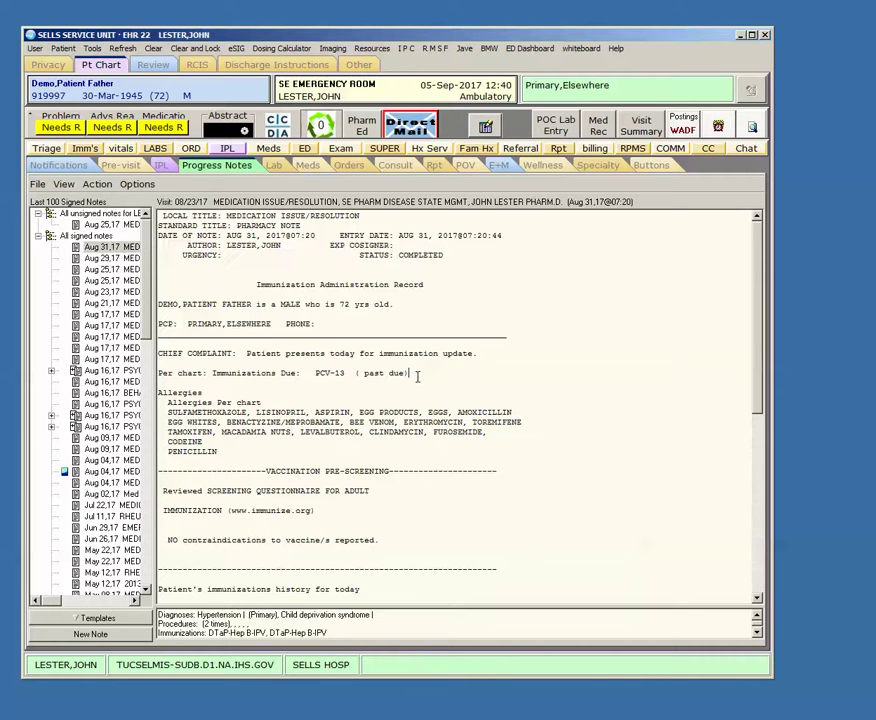
scroll(418, 376, down, 4)
scroll(418, 376, down, 4)
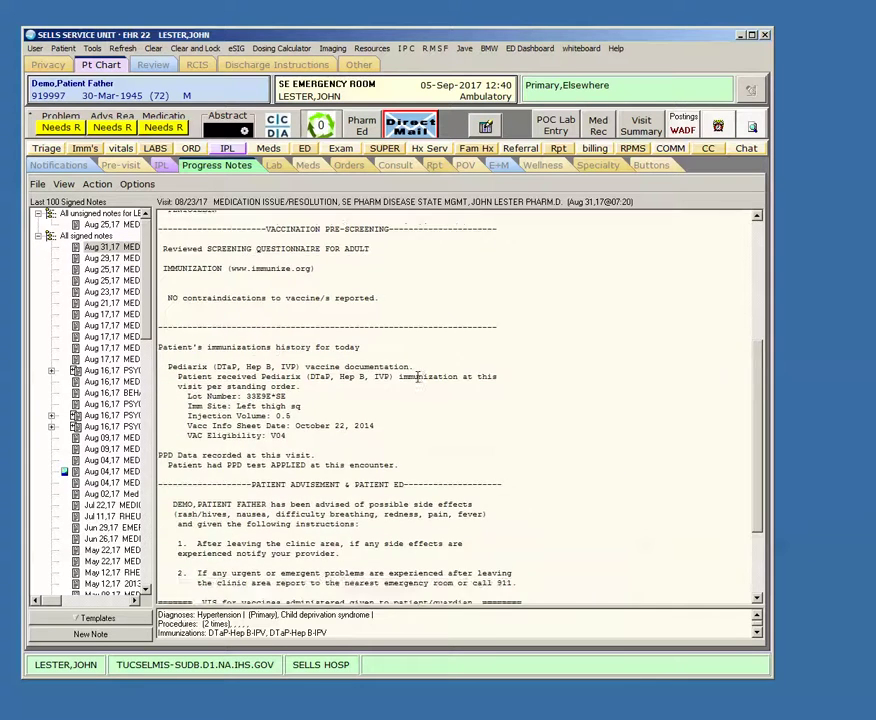
scroll(418, 376, up, 6)
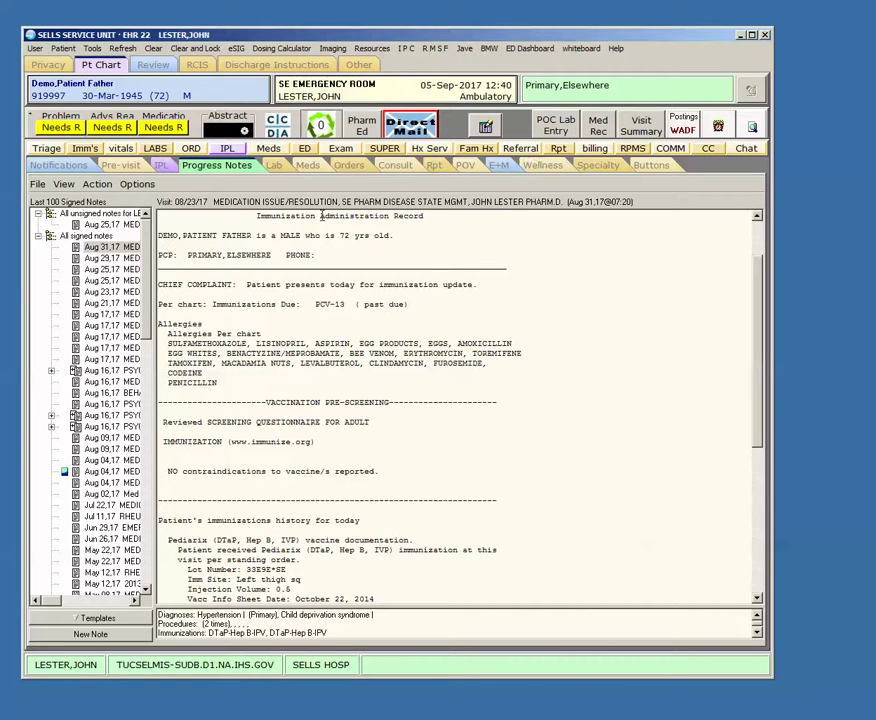
Step: Open the Triage Summary in its own window, move it aside to expose the progress note, and close it
click(46, 148)
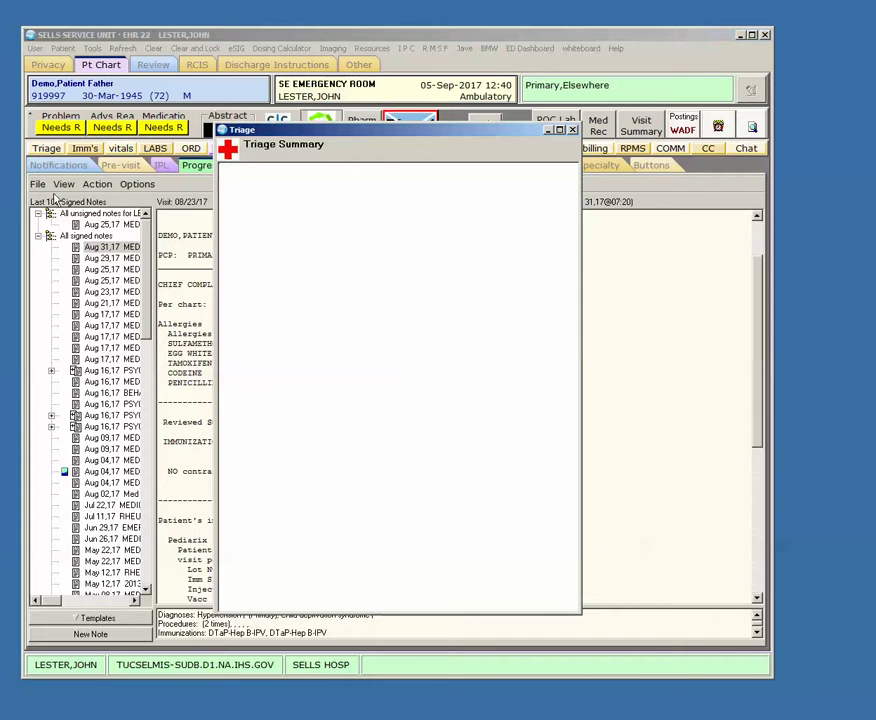
drag(272, 134, 531, 143)
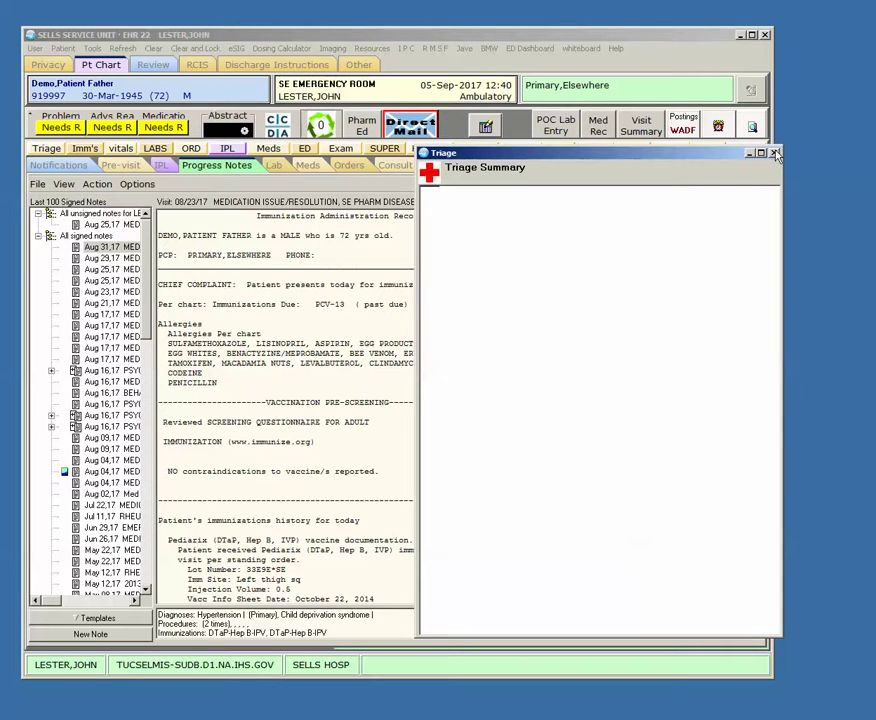
click(775, 153)
Step: View the medication lists, and return to the Aug 31,17 progress note to read its vaccination sections
click(307, 165)
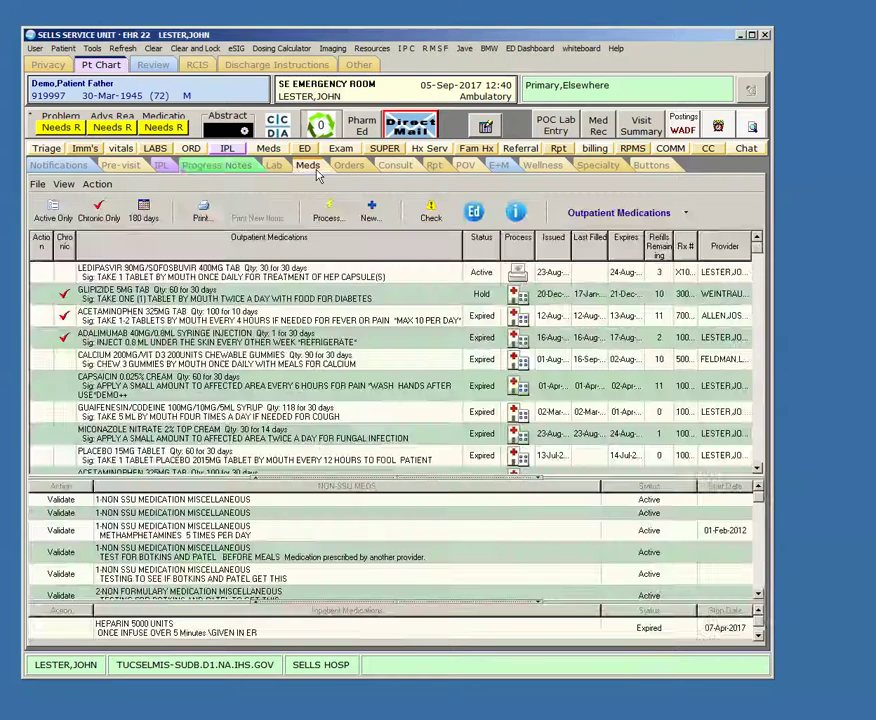
click(217, 165)
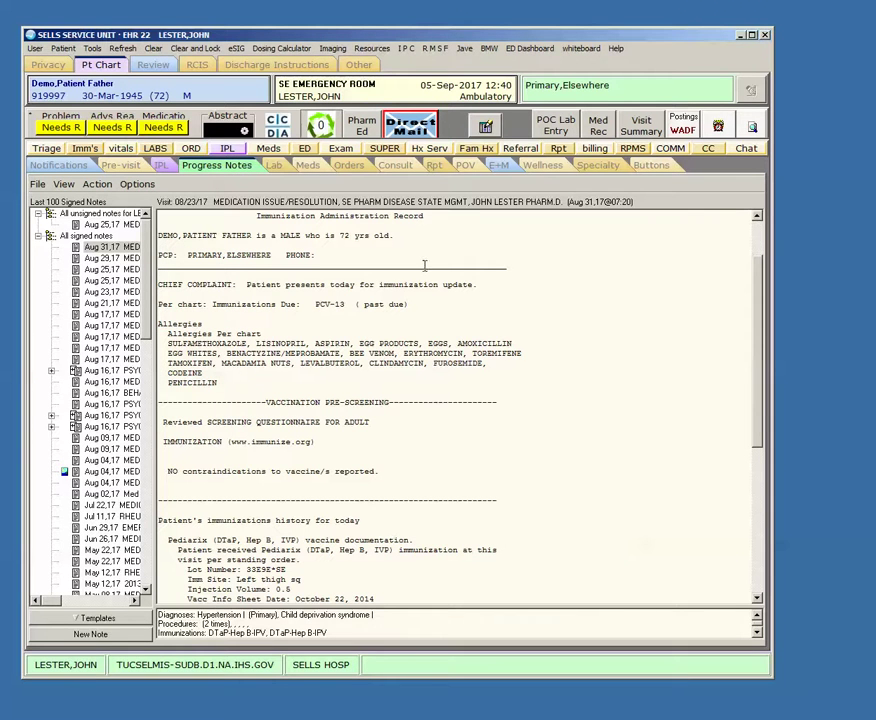
scroll(352, 396, down, 6)
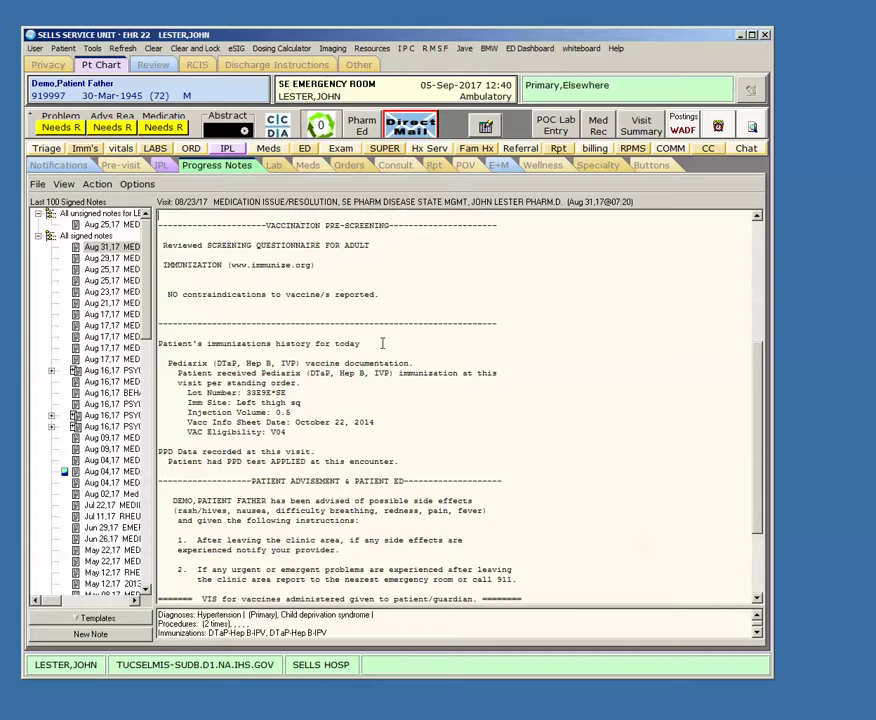
Step: View the Triage Summary and the medication list with its new Outpatient Meds order menu, closing each of them
click(46, 148)
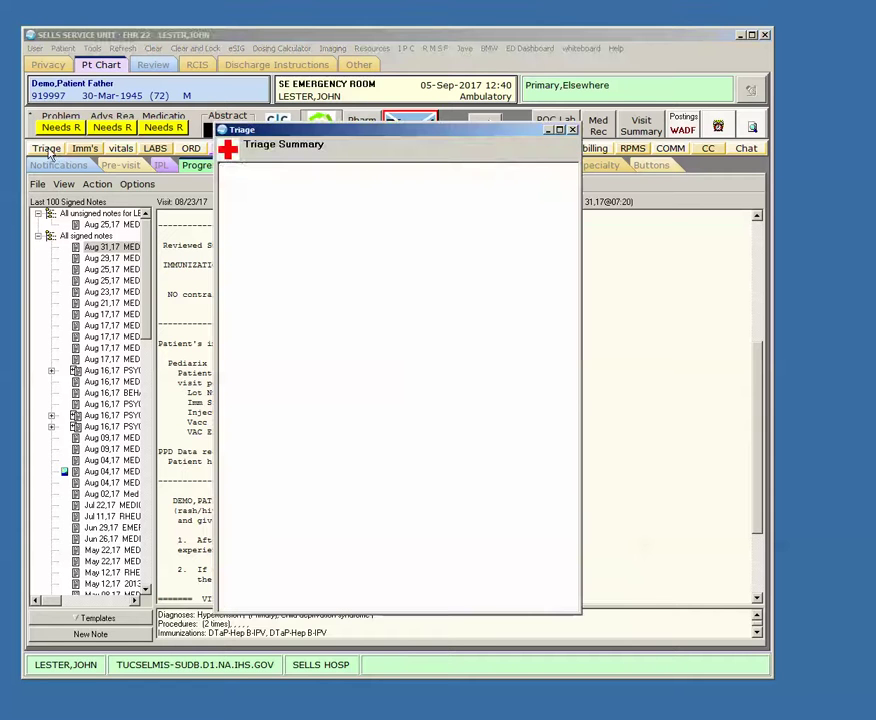
click(599, 129)
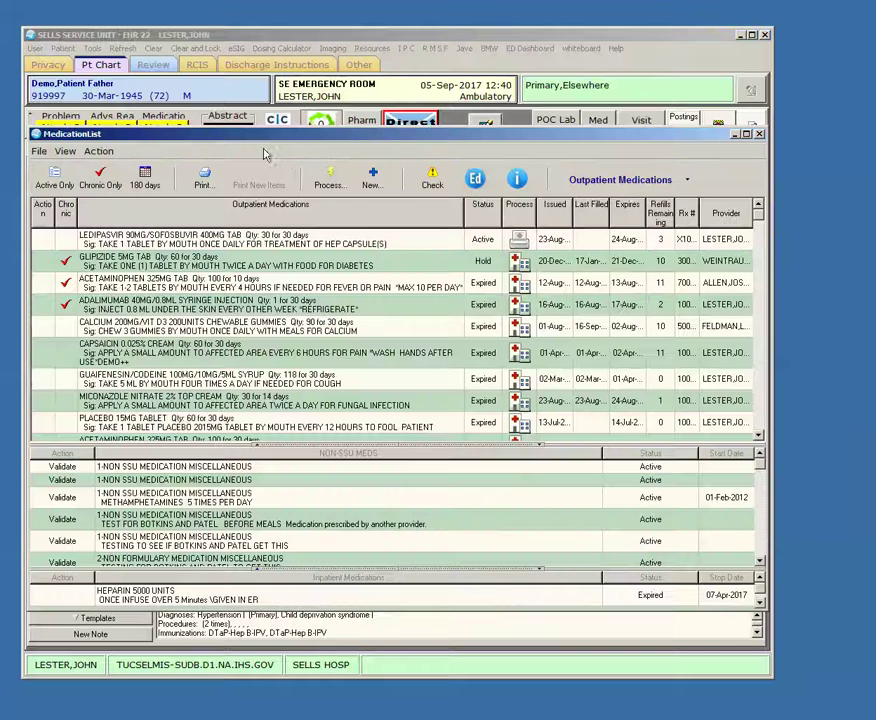
drag(257, 133, 580, 266)
click(686, 300)
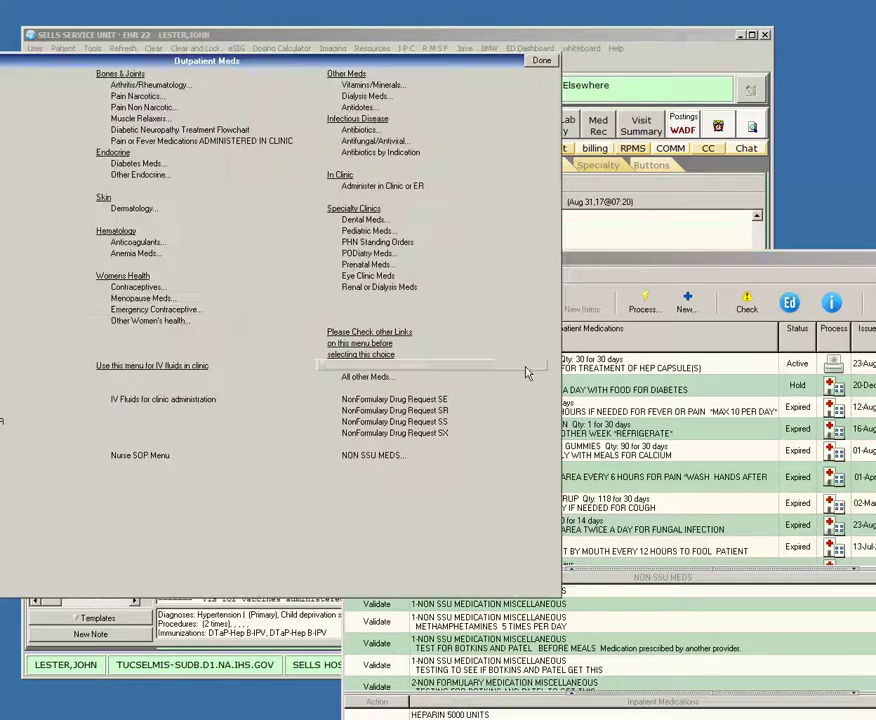
click(533, 61)
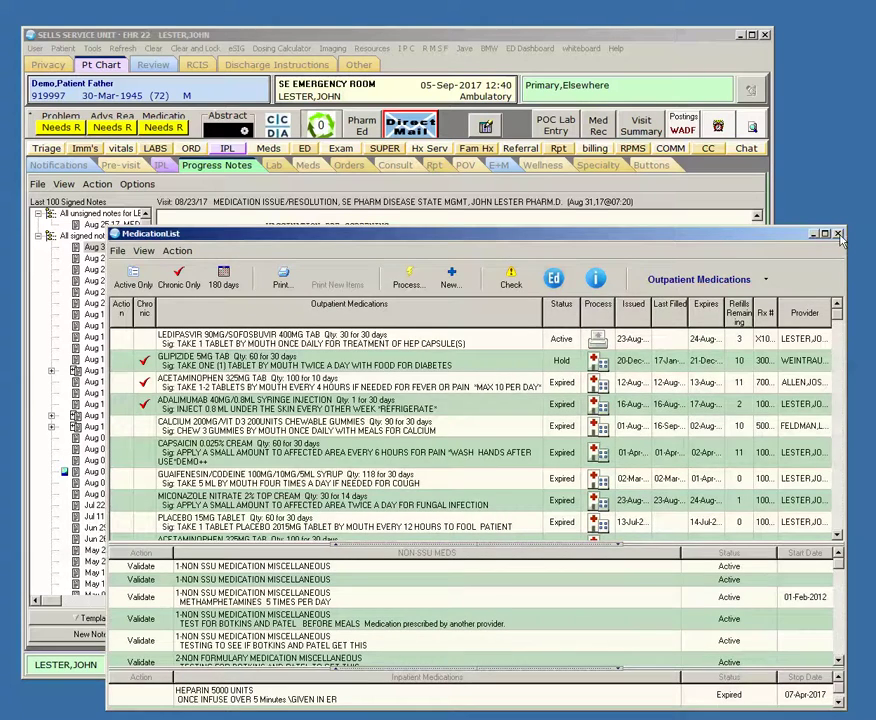
click(838, 234)
Step: Read through the Aug 31,17 progress note, and view the Integrated Problem List in its own window over it
scroll(407, 456, down, 2)
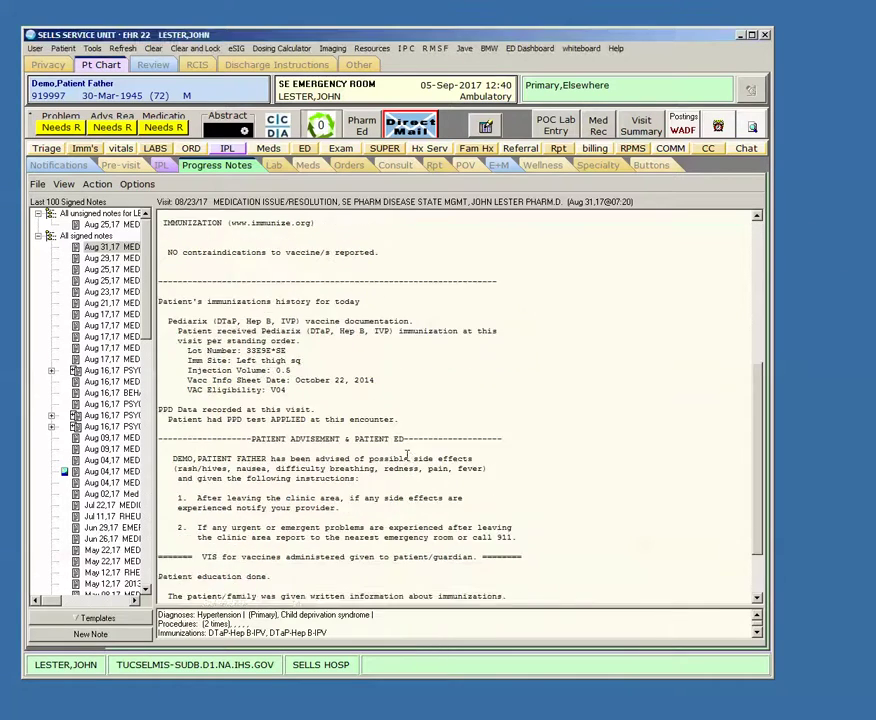
scroll(407, 456, up, 4)
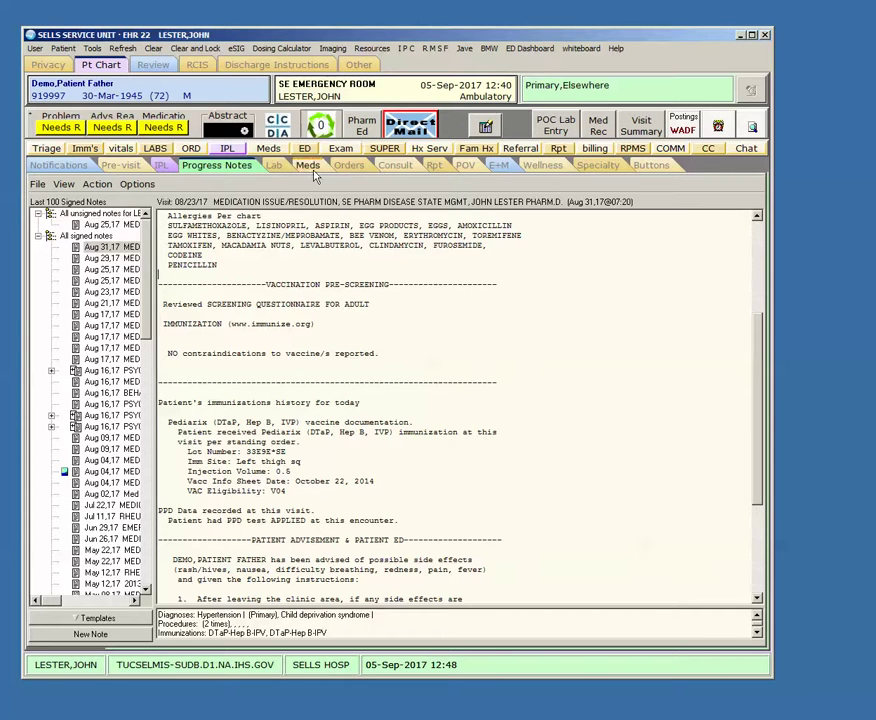
click(227, 148)
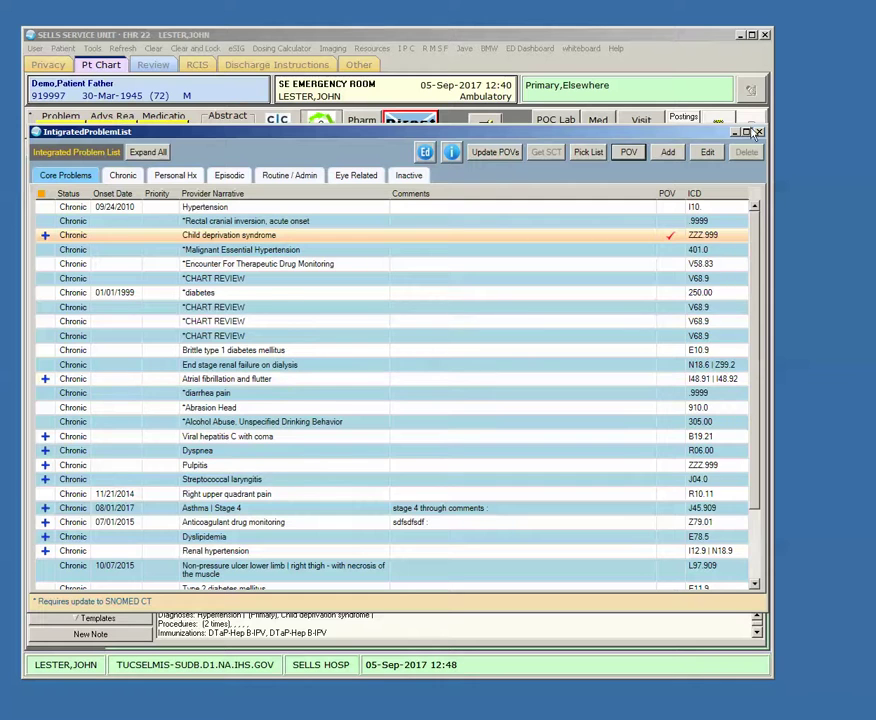
click(760, 135)
scroll(319, 401, down, 3)
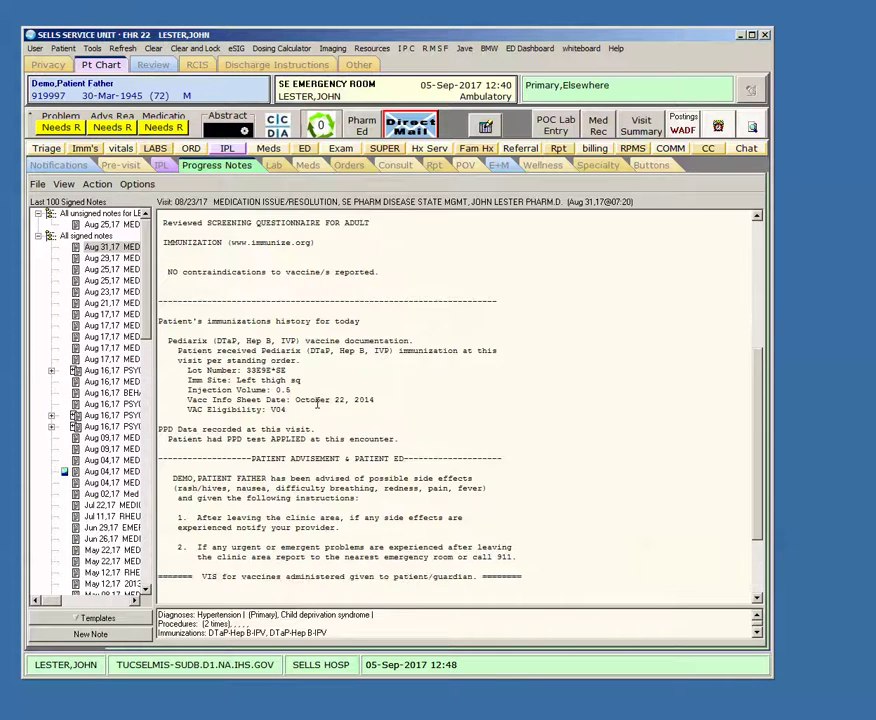
scroll(318, 403, up, 5)
scroll(318, 403, up, 3)
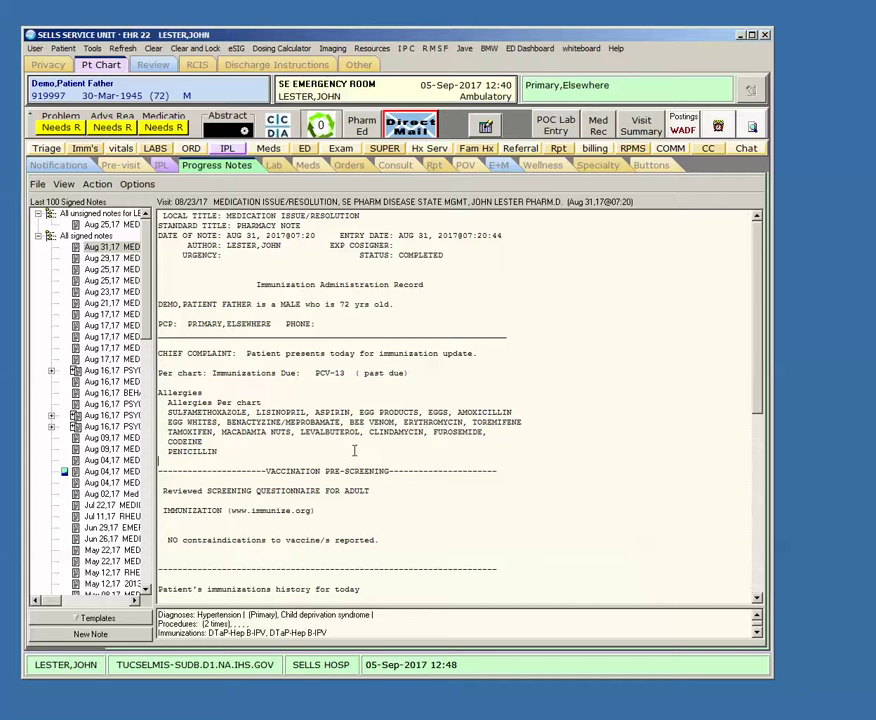
Step: View the patient's Education records in their own window, close it, and bring up the most recent lab results
click(306, 149)
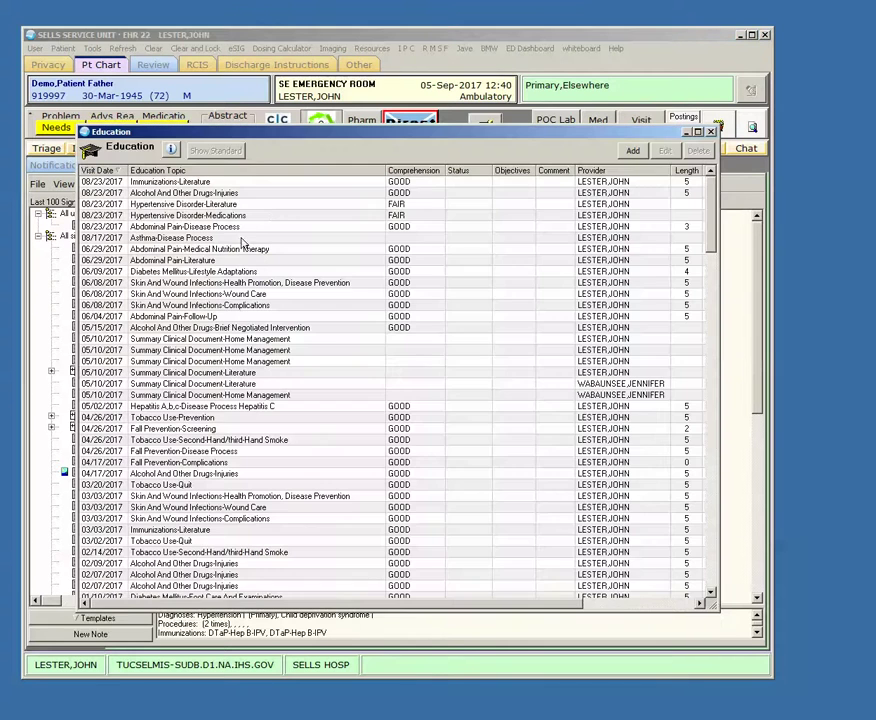
key(Escape)
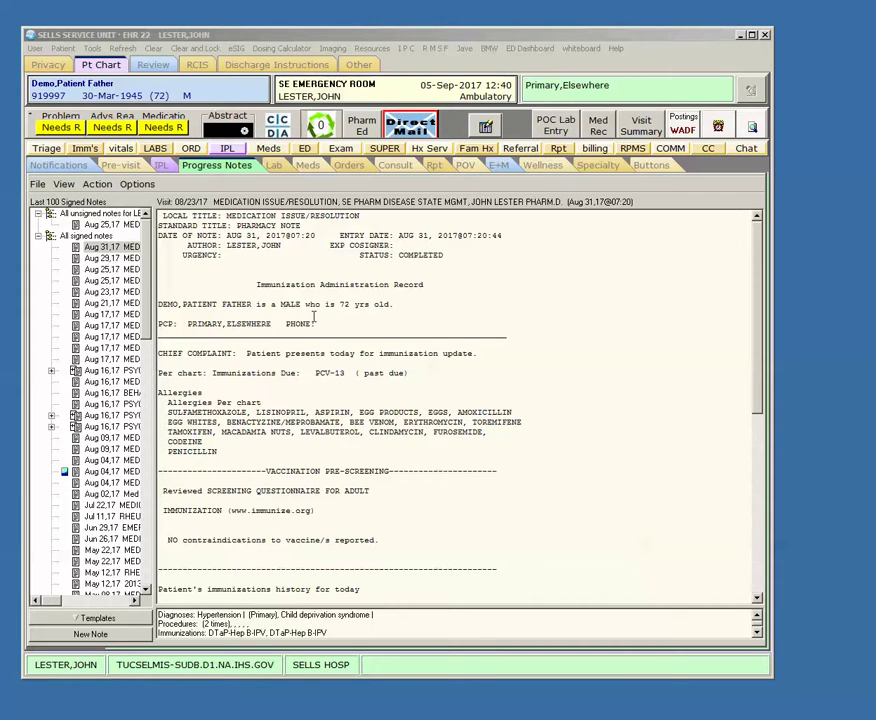
click(273, 165)
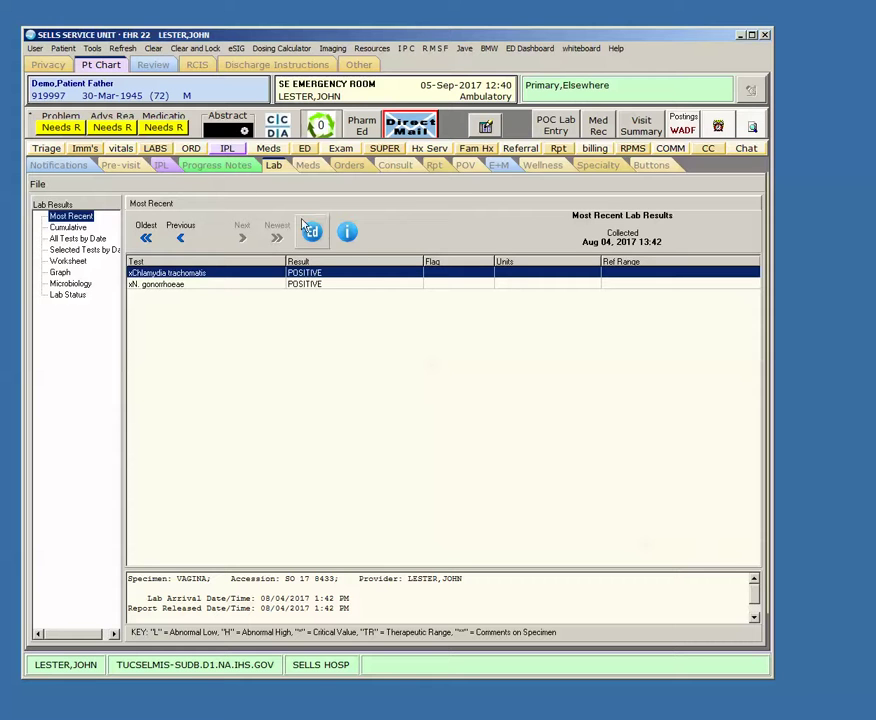
Step: View the active orders and the Chief Complaint list in separate windows, closing both
click(349, 165)
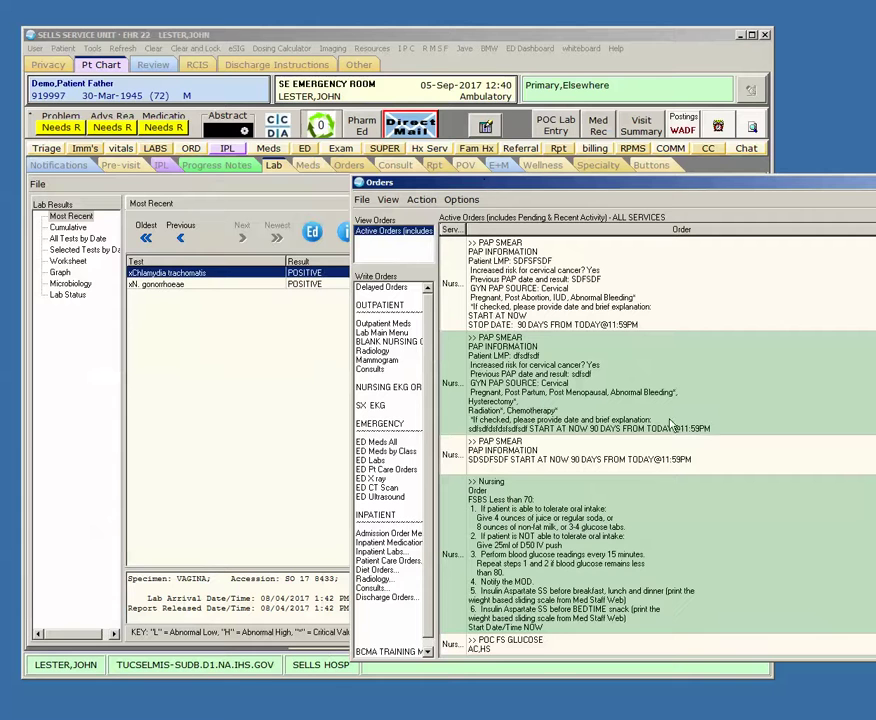
drag(801, 190, 513, 136)
click(794, 129)
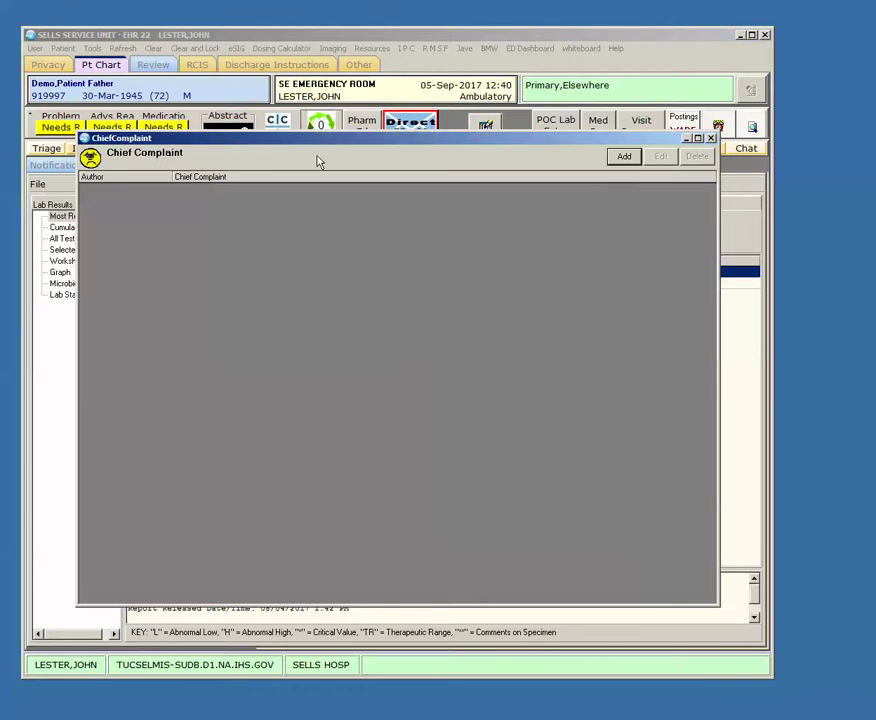
click(710, 138)
Step: Draft a Broadcast message of filler text with one staff member selected as recipient, and close it unsent
click(677, 150)
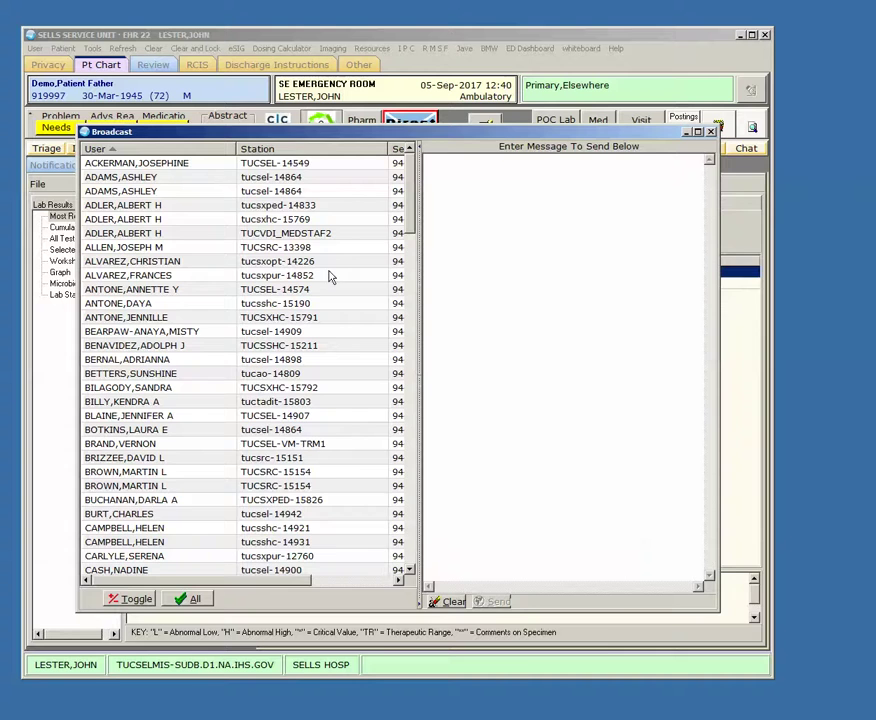
drag(224, 133, 556, 191)
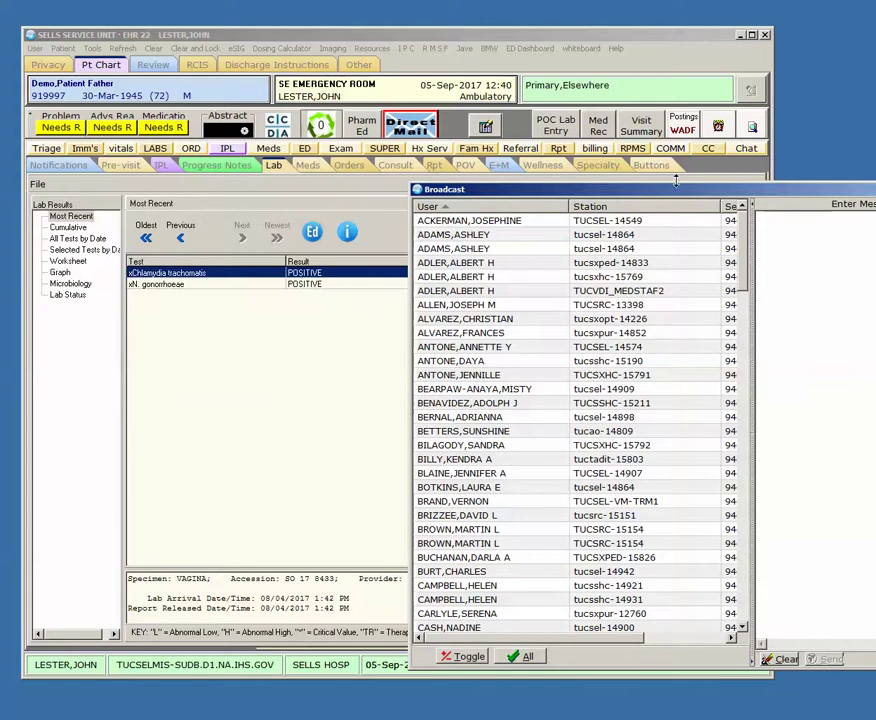
drag(690, 192, 478, 137)
text(sa)
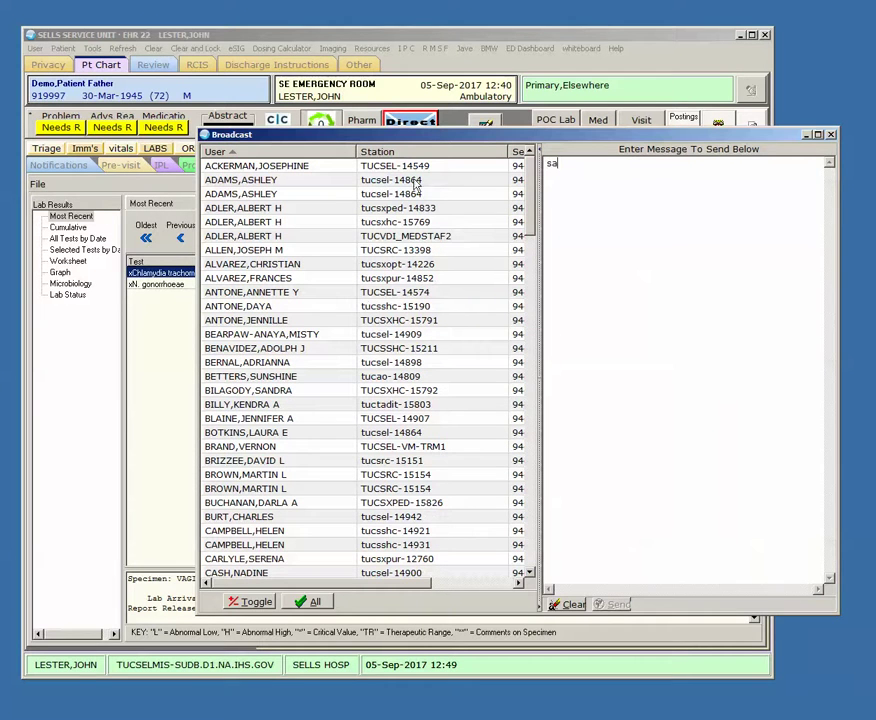
click(275, 419)
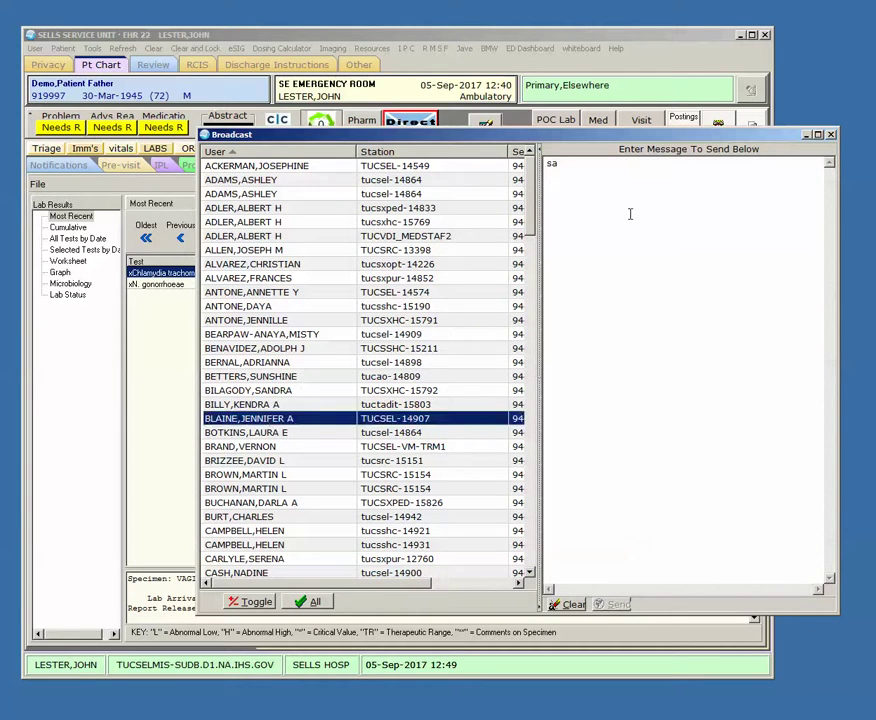
click(572, 209)
text(asdasdsadasdsadsadsasasa)
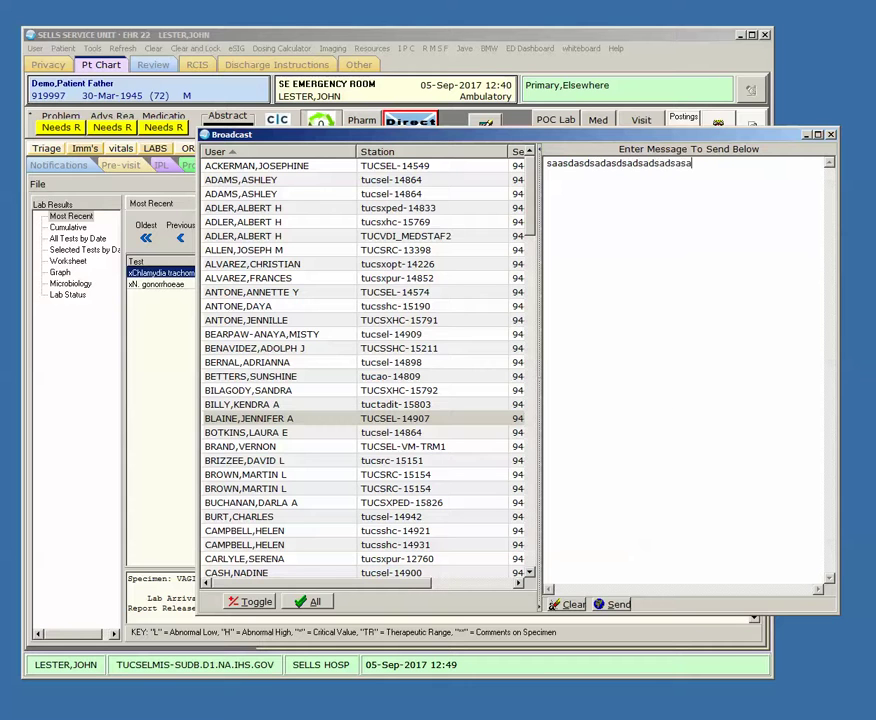
text(dsadsa)
click(831, 134)
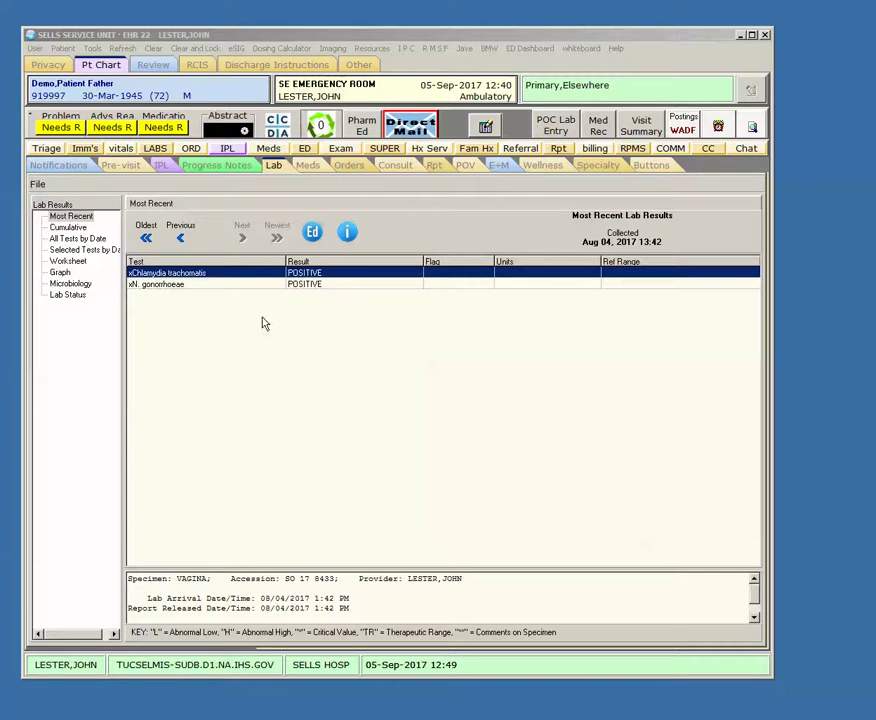
Step: Return to the progress notes, reopen the Broadcast window to look at the drafted message, and close it
click(216, 165)
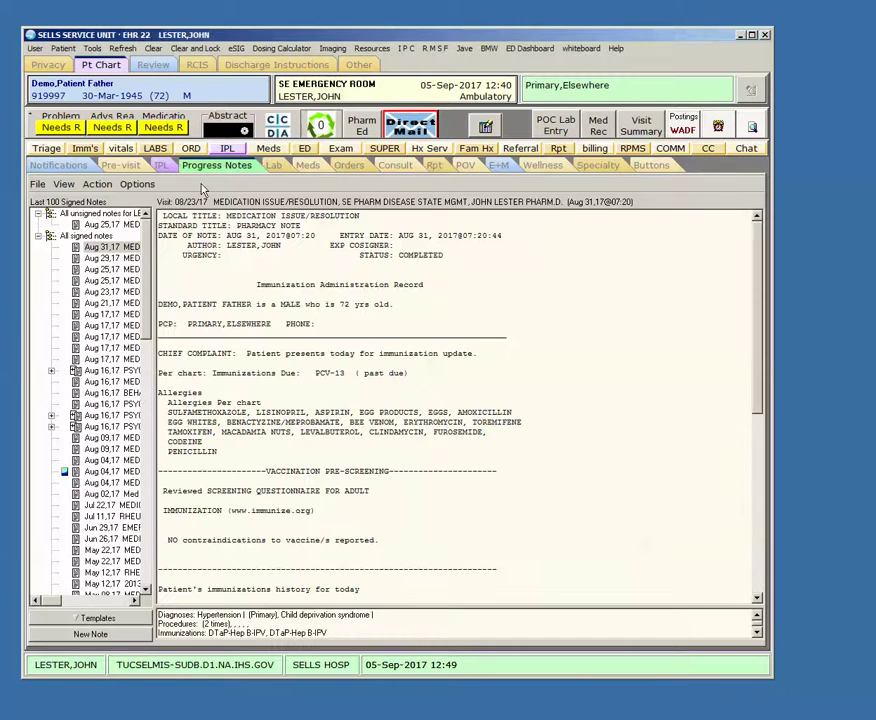
click(671, 150)
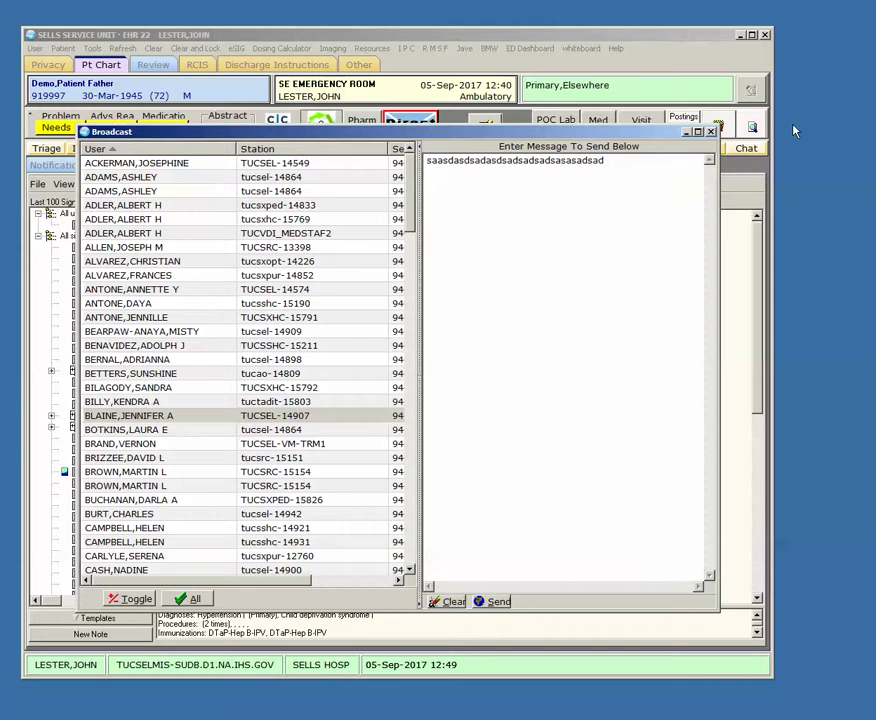
click(711, 132)
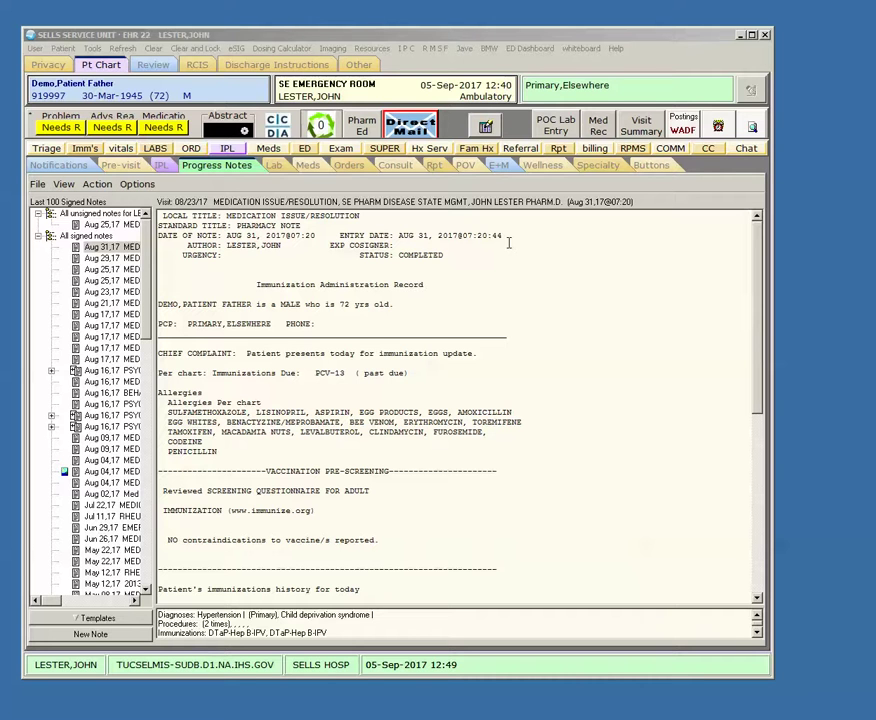
Step: Try cascading the open windows on the desktop, and undo the last cascade
right_click(245, 660)
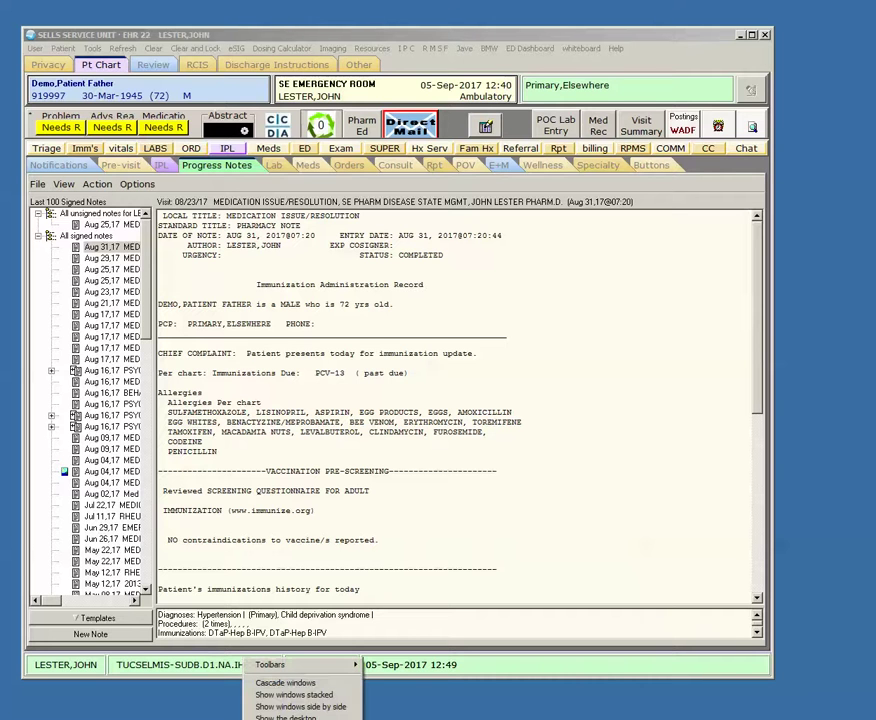
click(286, 684)
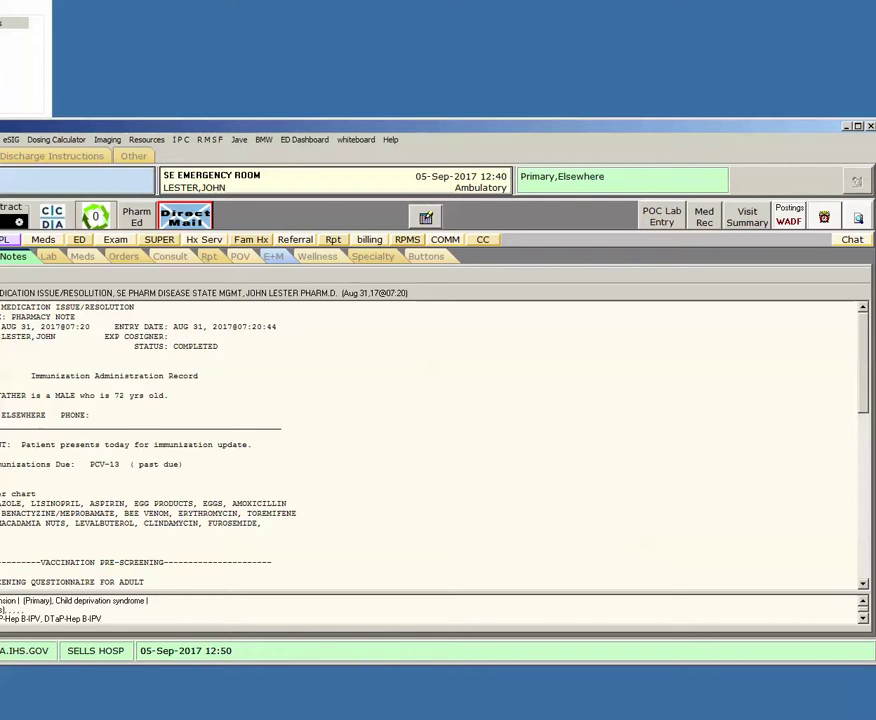
right_click(286, 653)
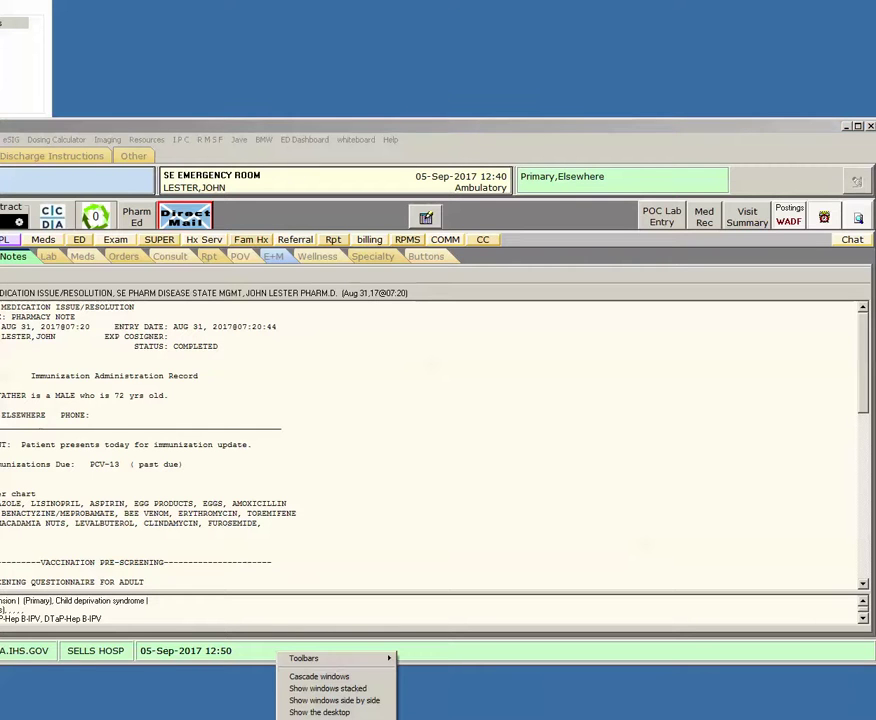
click(319, 676)
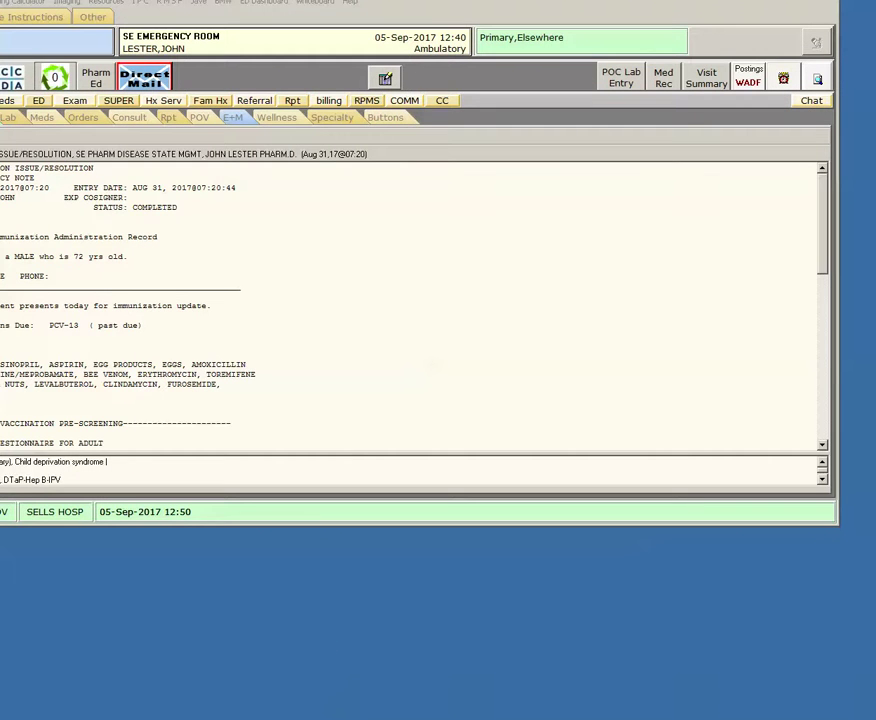
right_click(268, 650)
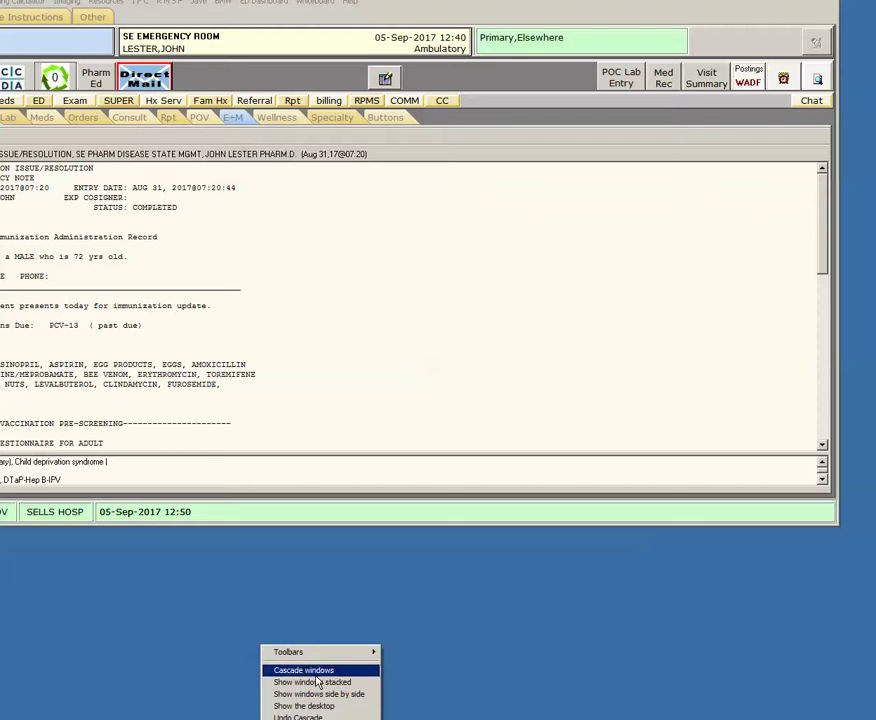
click(300, 716)
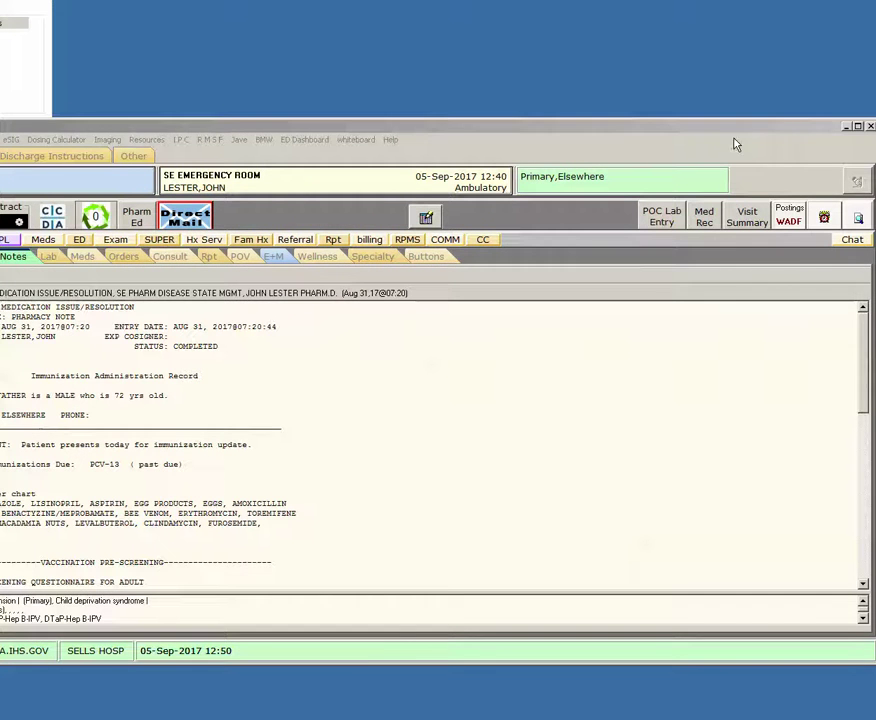
Step: Move and resize the EHR window to fill the screen, and show the patient's Pre-visit information
drag(794, 129, 671, 76)
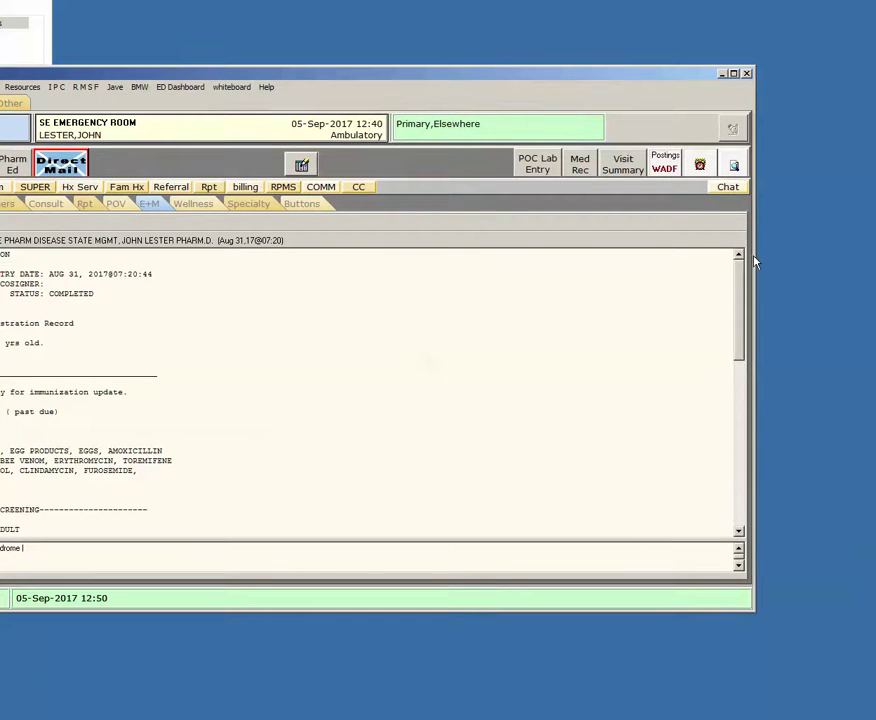
drag(755, 258, 270, 270)
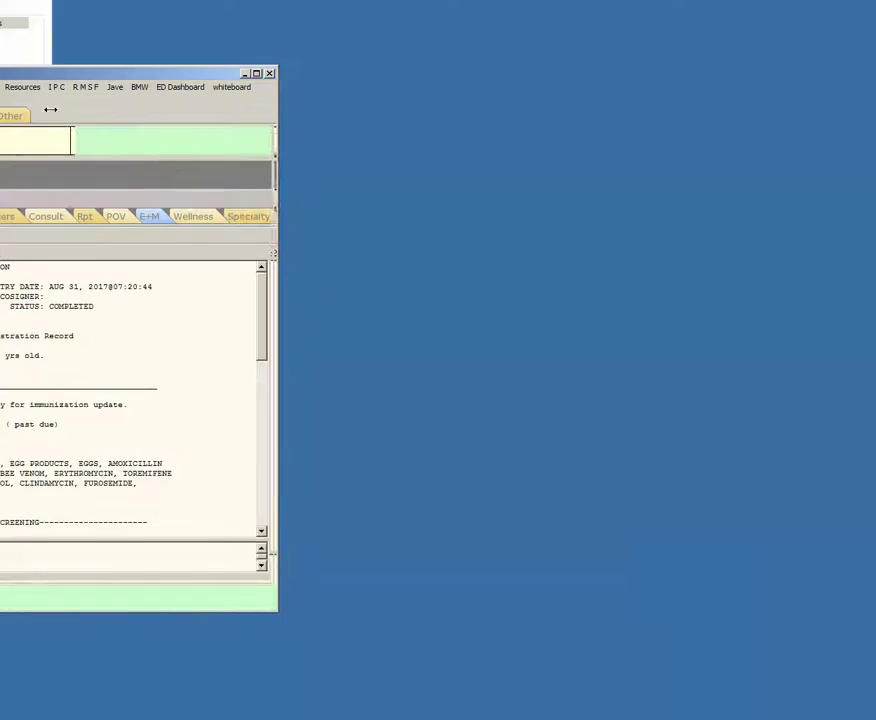
drag(6, 78, 337, 17)
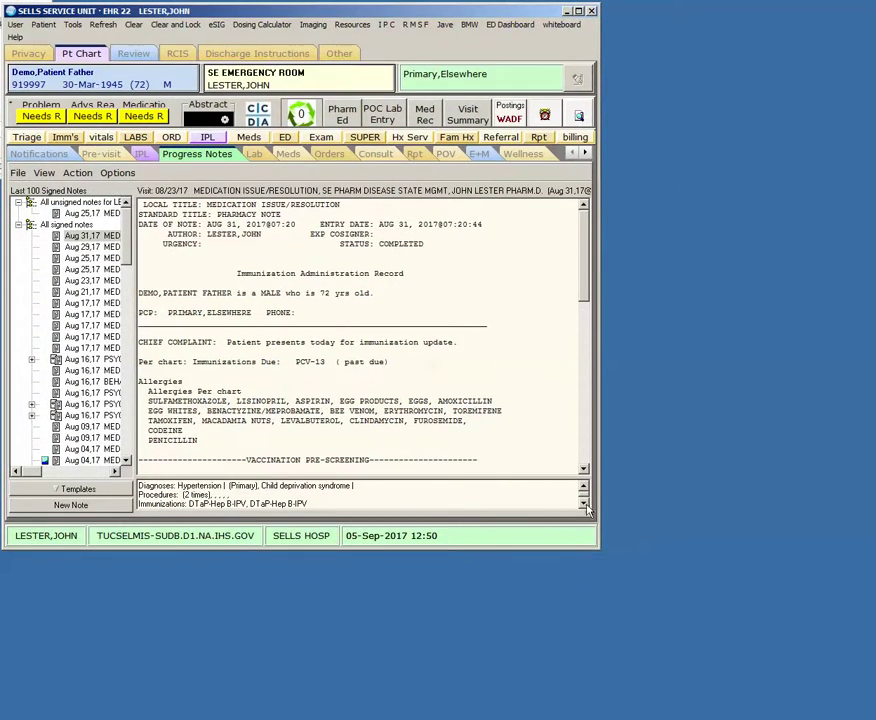
drag(600, 549, 868, 716)
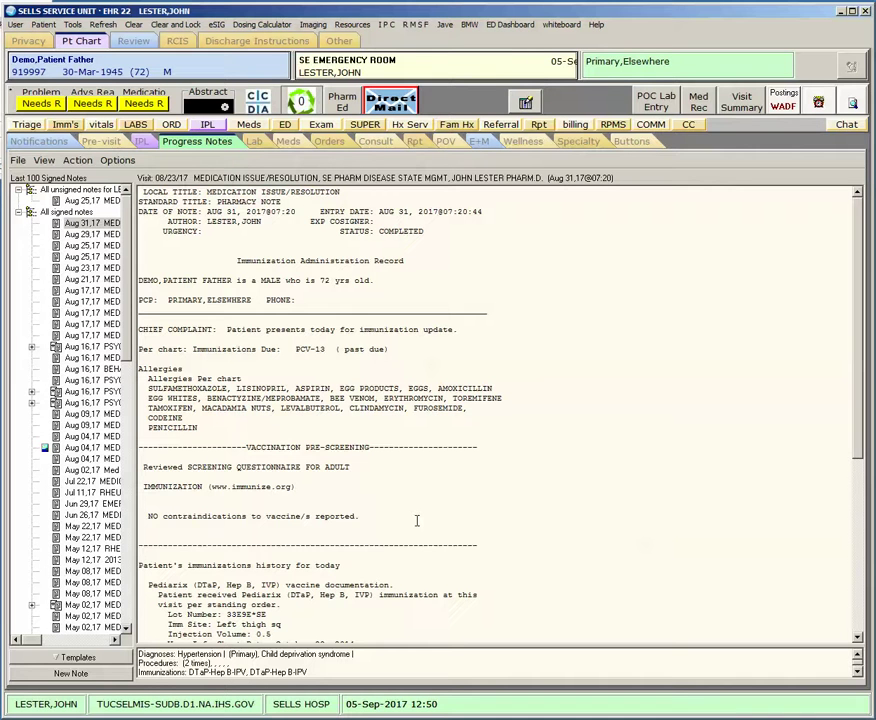
click(101, 141)
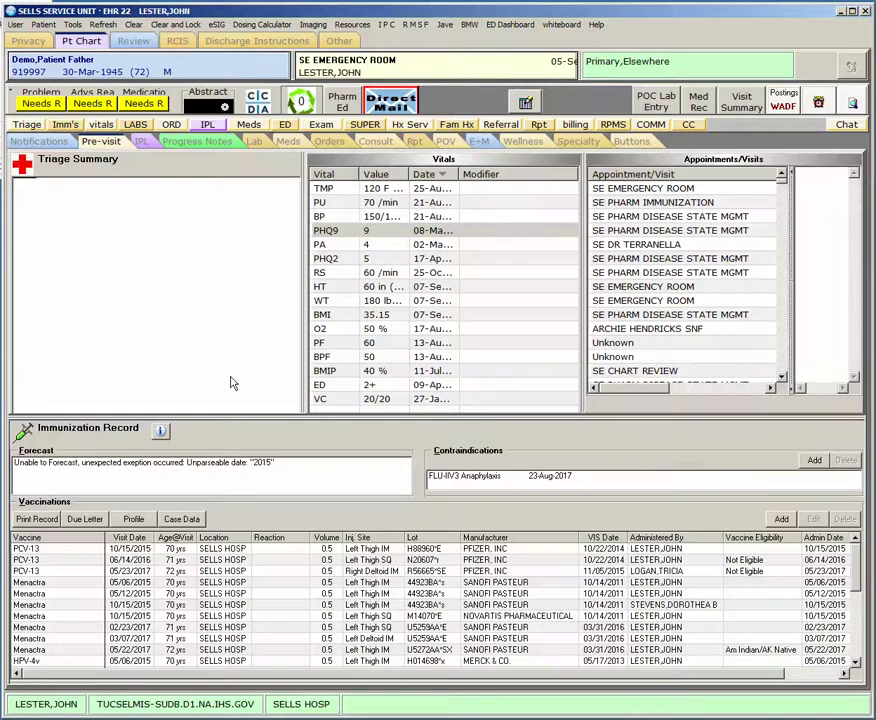